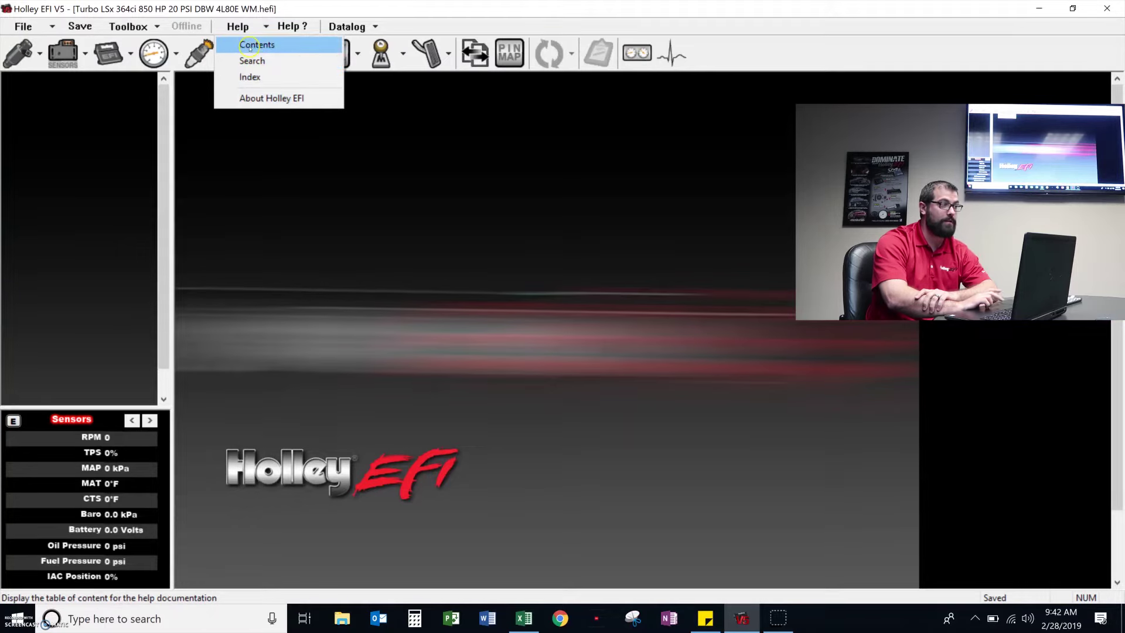
# Read the V4 Software Update Overview in the help documentation, then close the help.
pyautogui.click(249, 46)
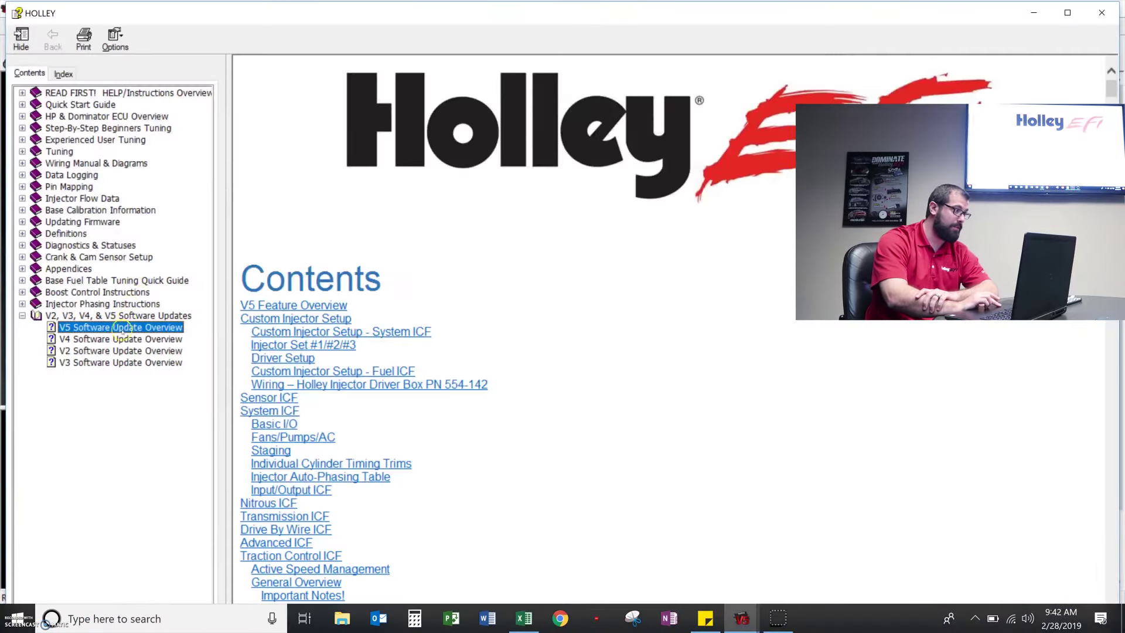
pyautogui.click(109, 341)
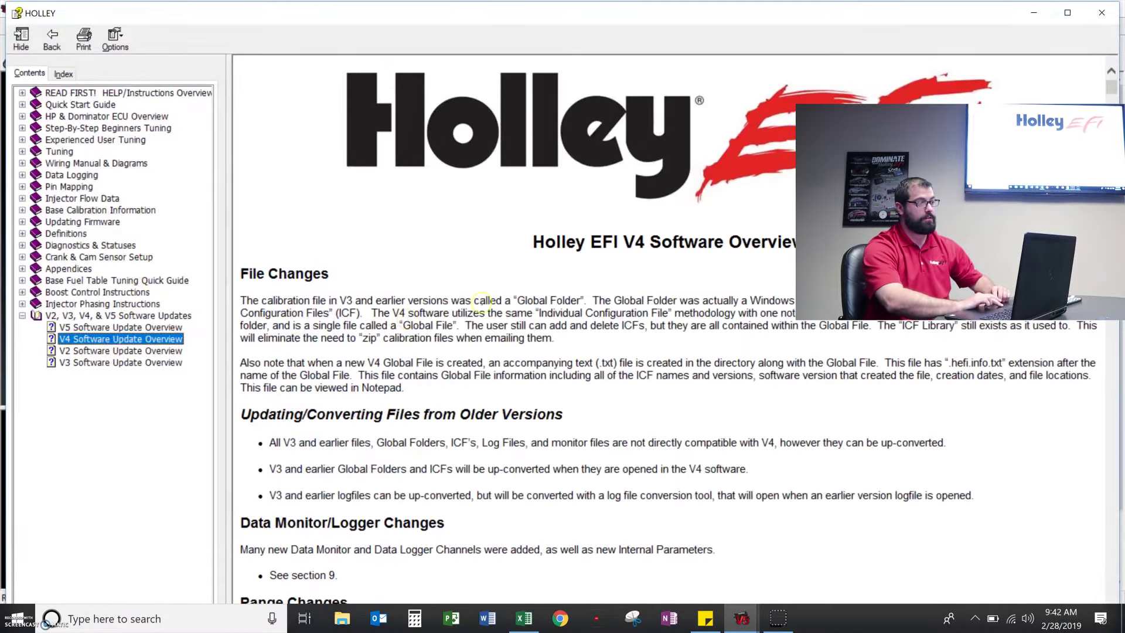
pyautogui.moveTo(1112, 92); pyautogui.dragTo(1119, 540)
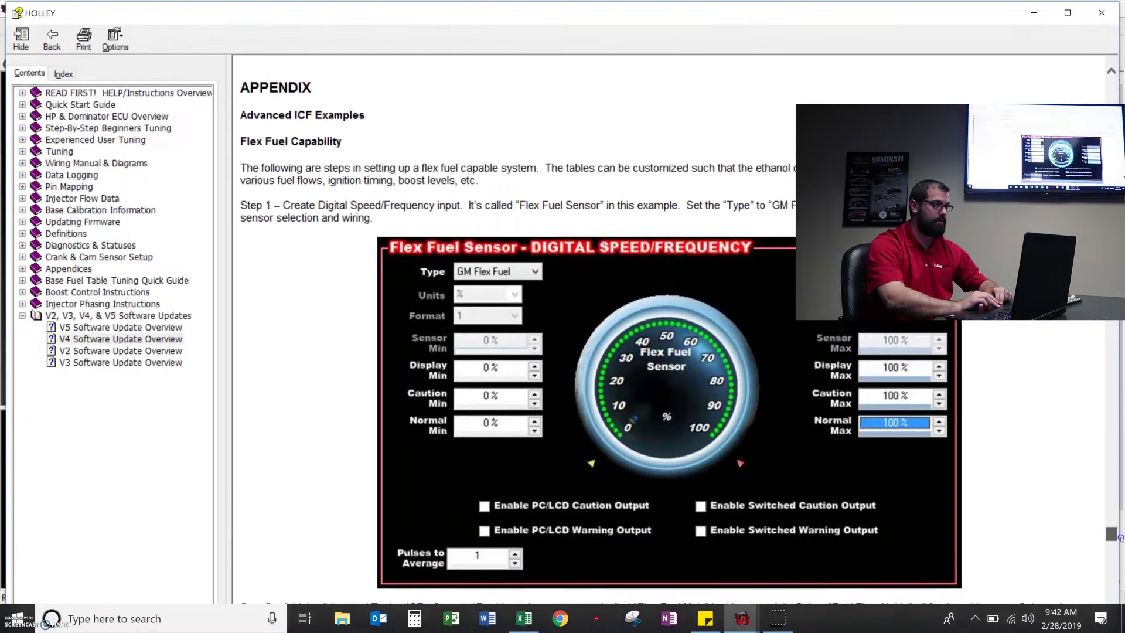
pyautogui.click(1107, 19)
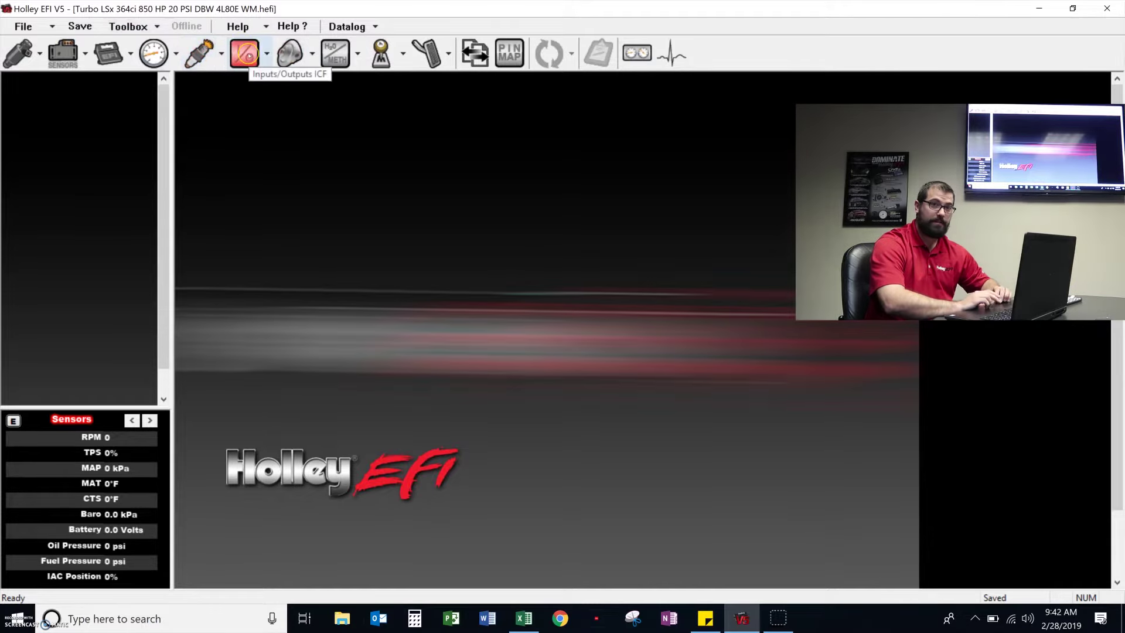
# Enable input #2, name it Flex Fuel Sensor, and make it a digital speed/frequency input.
pyautogui.click(245, 54)
pyautogui.click(76, 112)
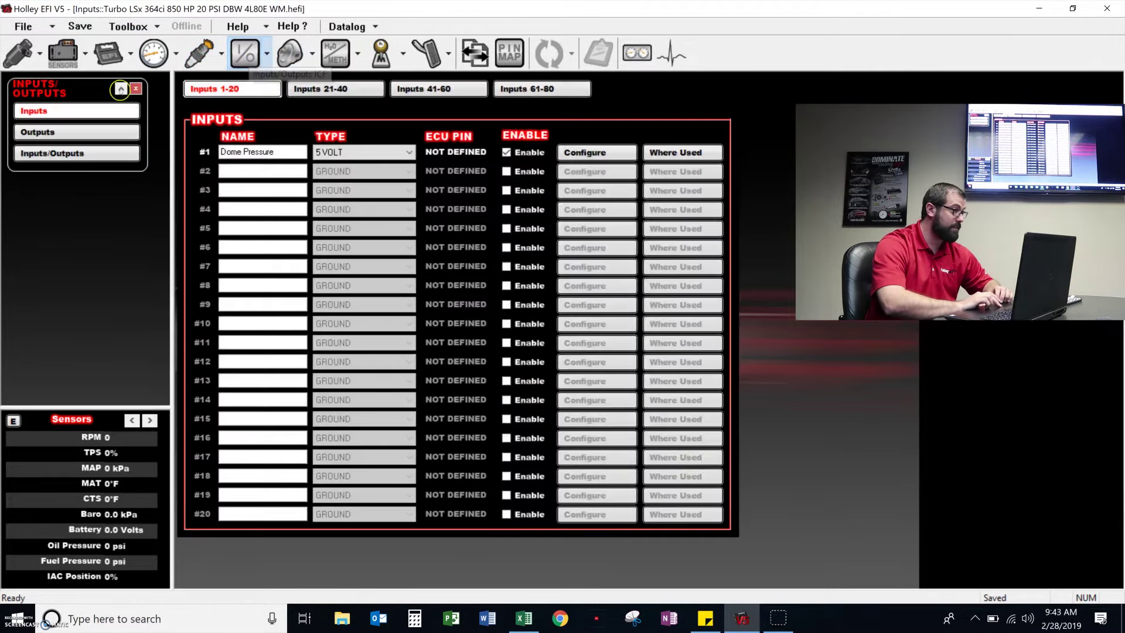
pyautogui.click(518, 172)
pyautogui.click(280, 170)
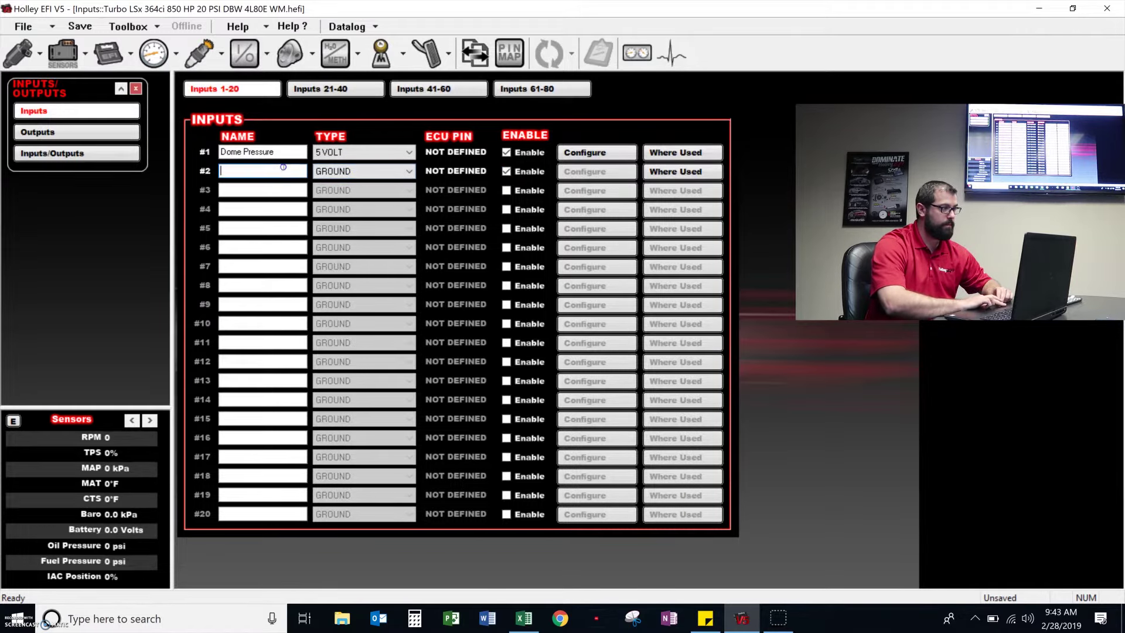
pyautogui.write('Flex Fuel Sensor')
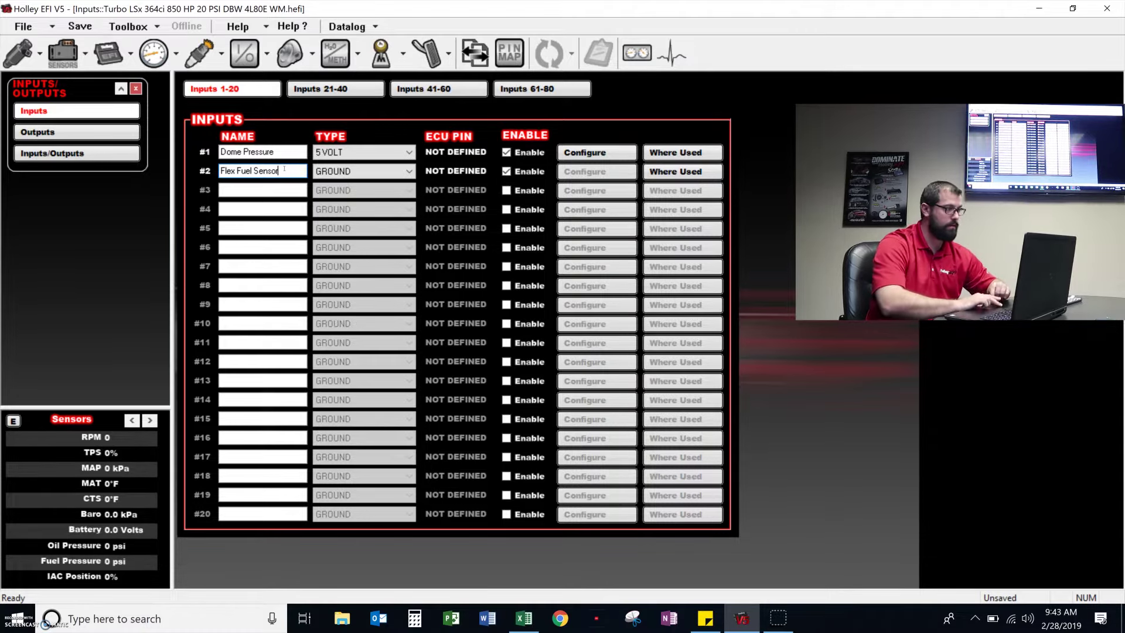
pyautogui.click(341, 171)
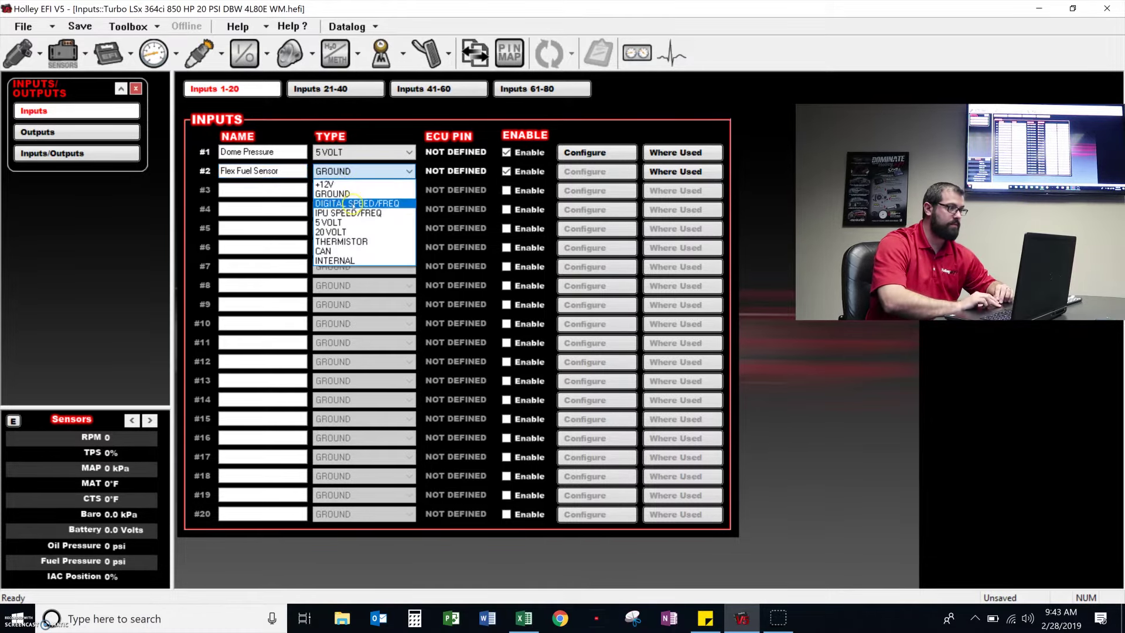
pyautogui.click(355, 204)
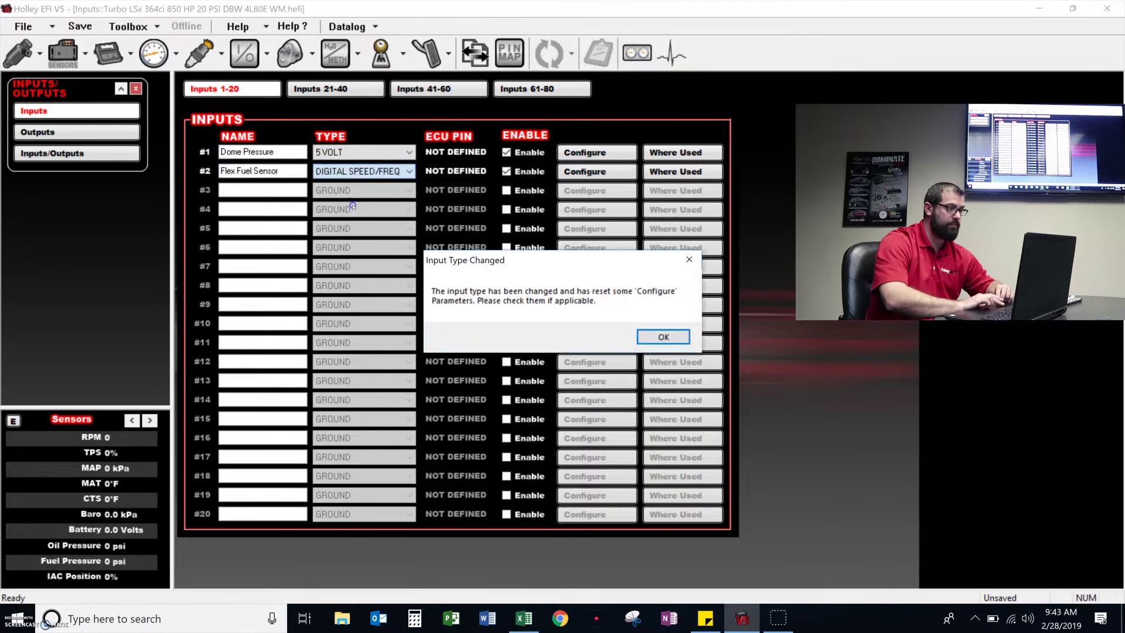
pyautogui.click(651, 342)
# Set input #2's sensor type to GM Flex Fuel, accepting the minimum value prompts.
pyautogui.click(597, 171)
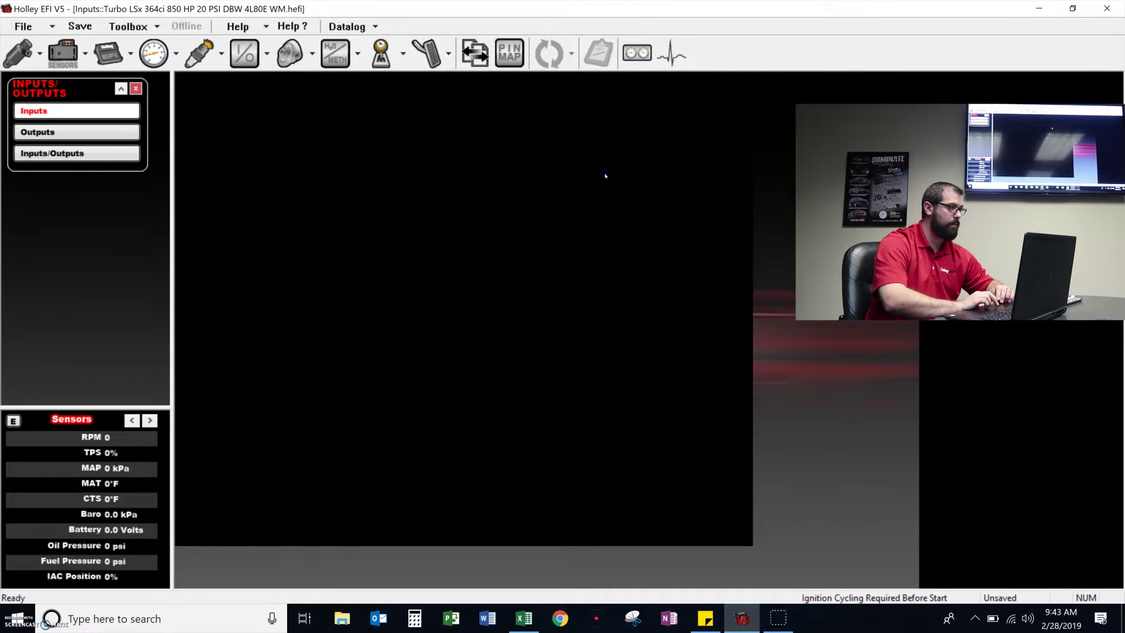
pyautogui.click(610, 337)
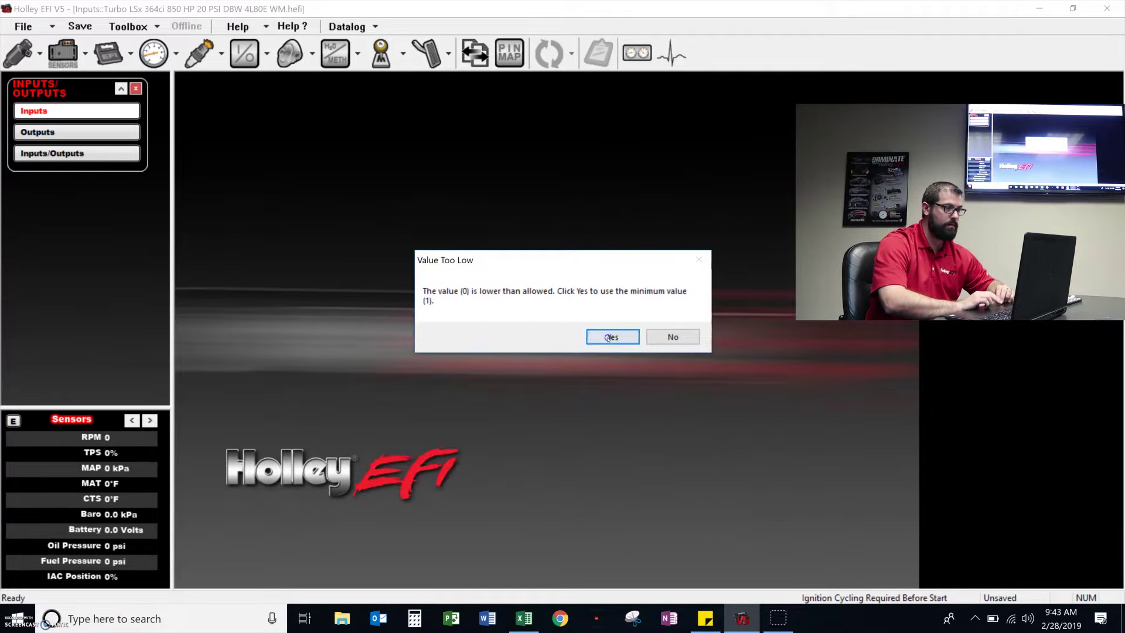
pyautogui.click(609, 338)
pyautogui.click(610, 337)
pyautogui.click(610, 337)
pyautogui.click(610, 337)
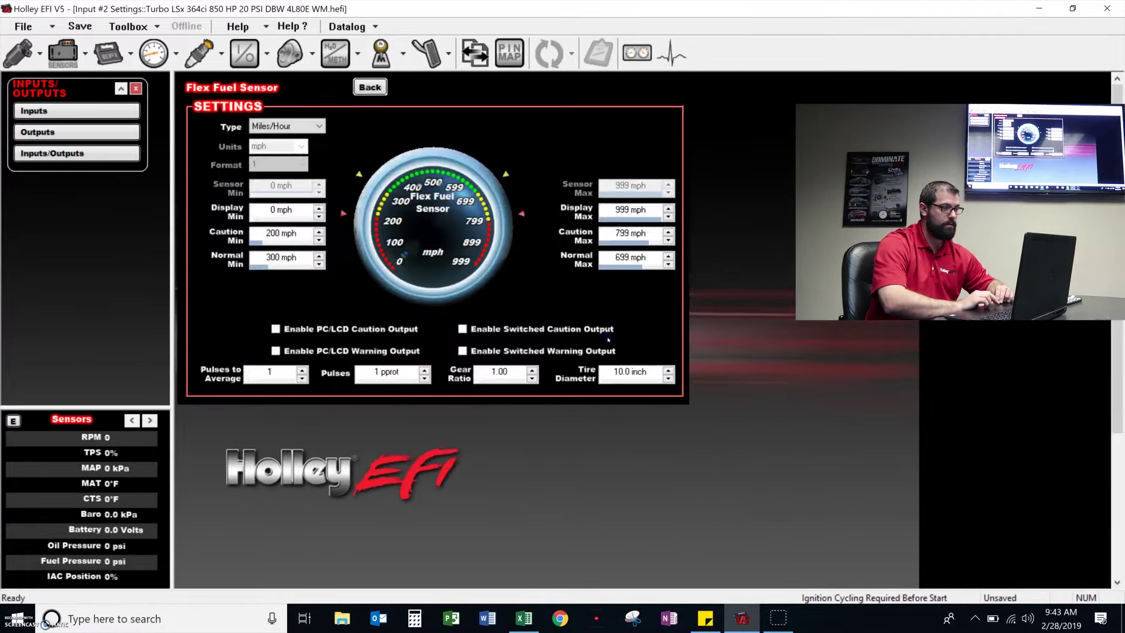
pyautogui.click(301, 125)
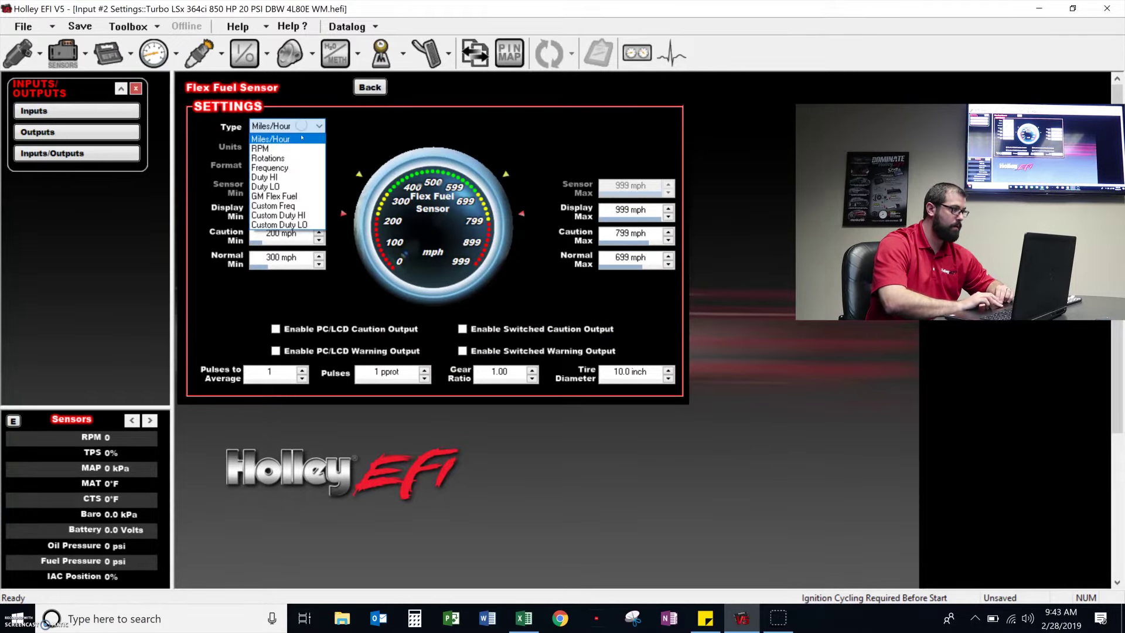
pyautogui.click(297, 197)
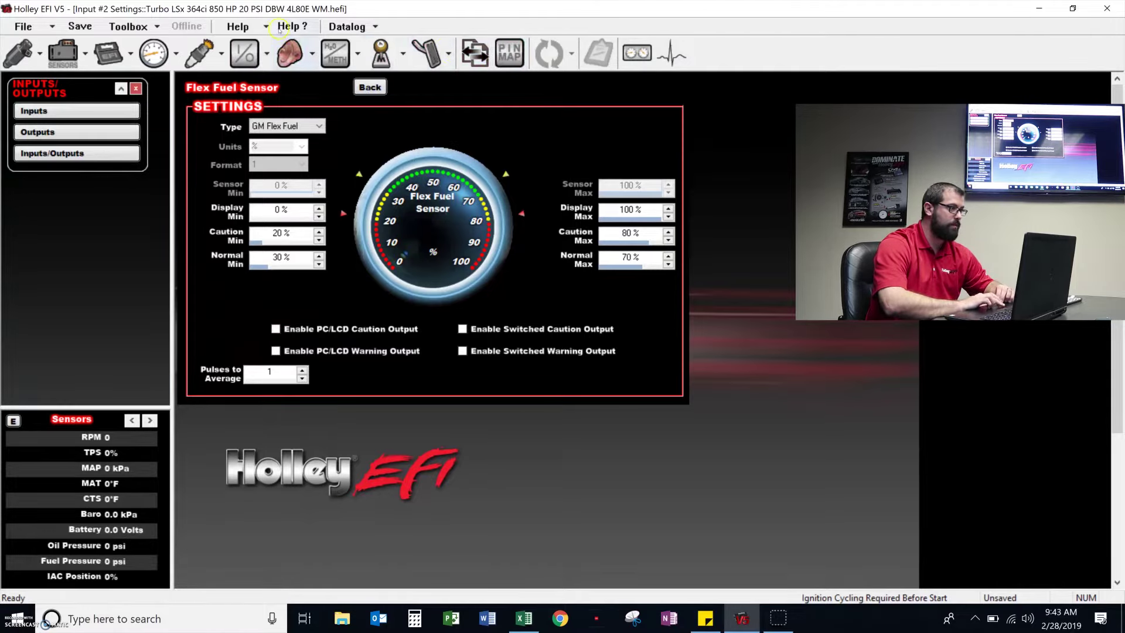
# Add the Advanced\default.adv individual config file and dismiss its warning.
pyautogui.click(128, 26)
pyautogui.moveTo(160, 60)
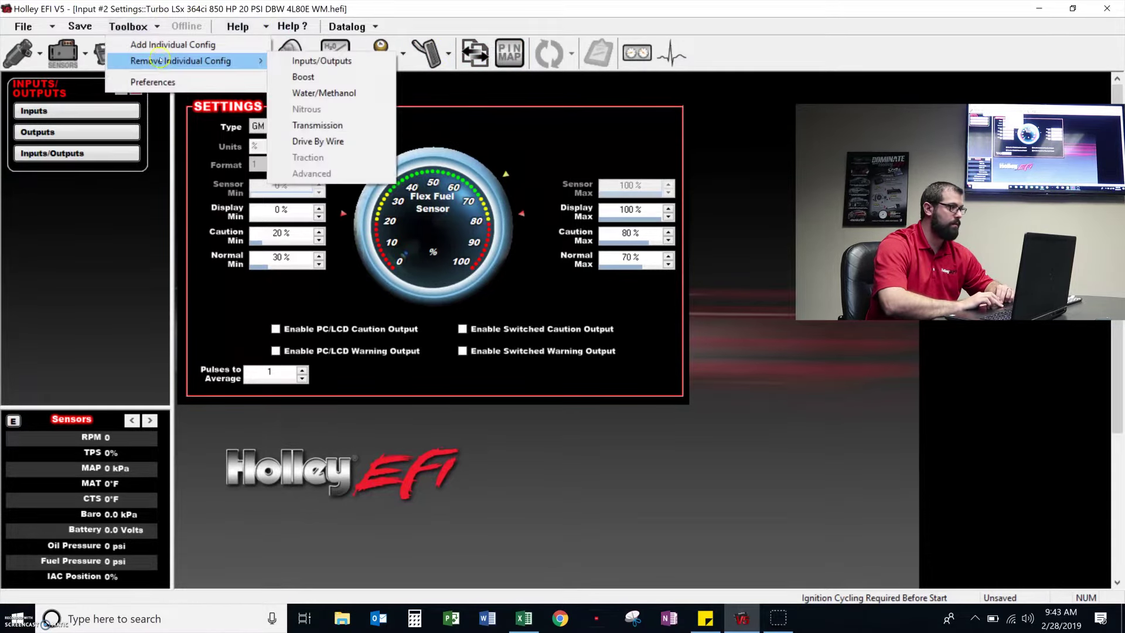
pyautogui.click(164, 47)
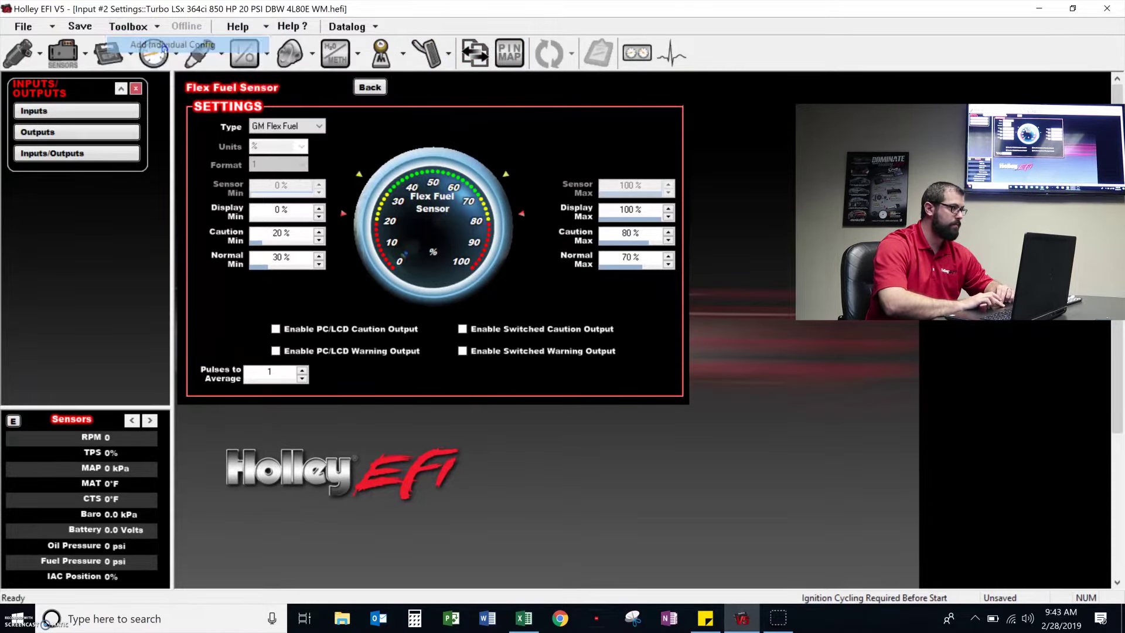
pyautogui.doubleClick(504, 222)
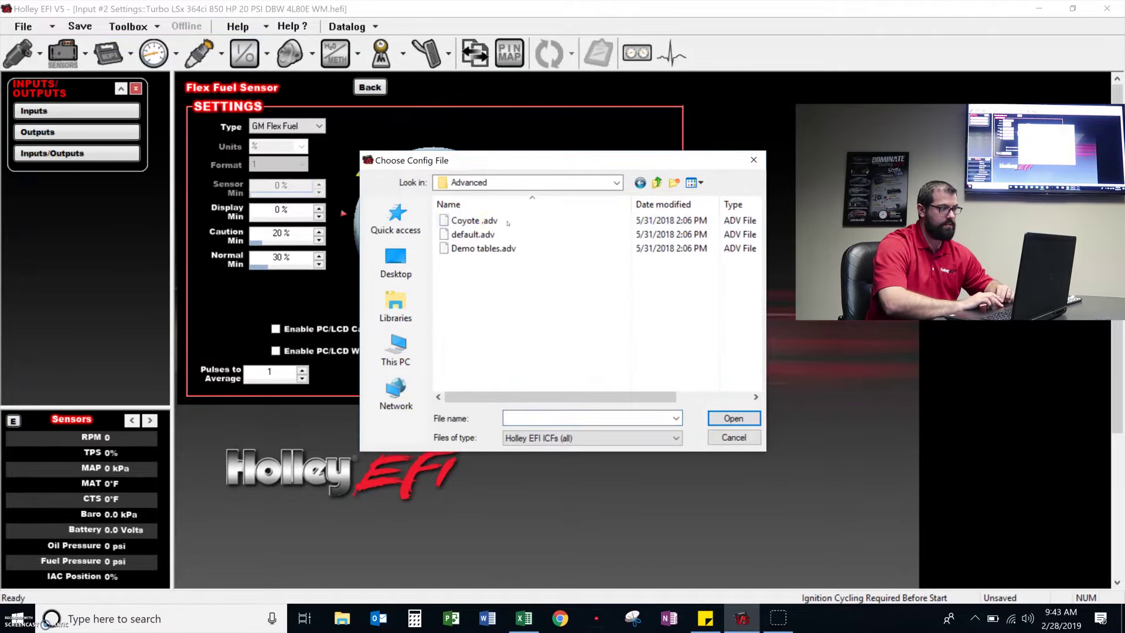
pyautogui.click(481, 235)
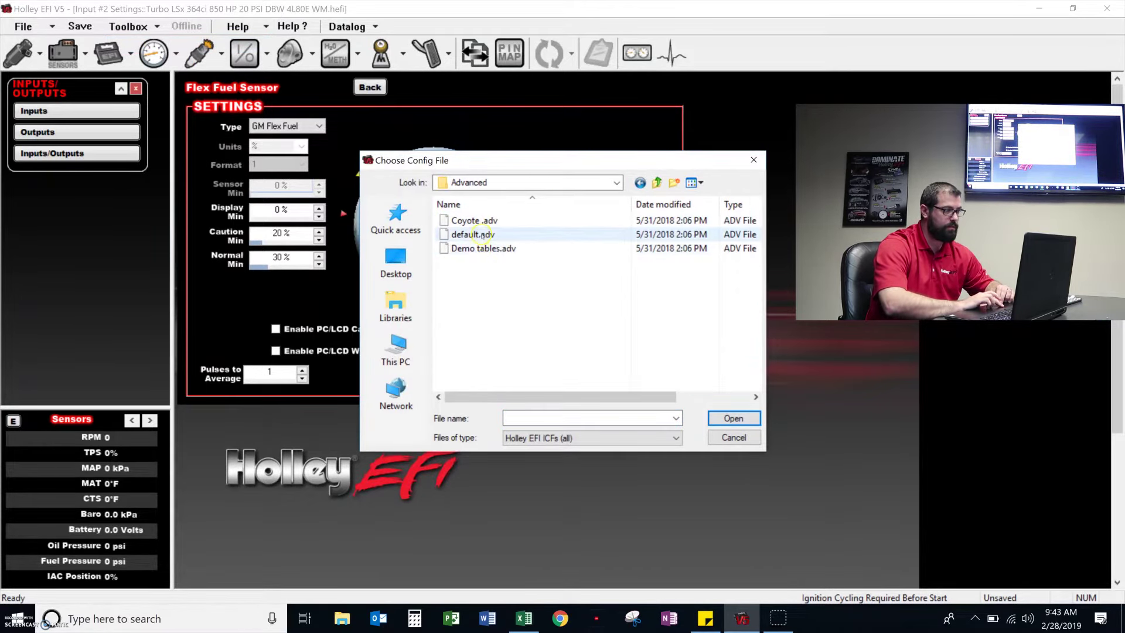
pyautogui.doubleClick(482, 234)
pyautogui.click(608, 466)
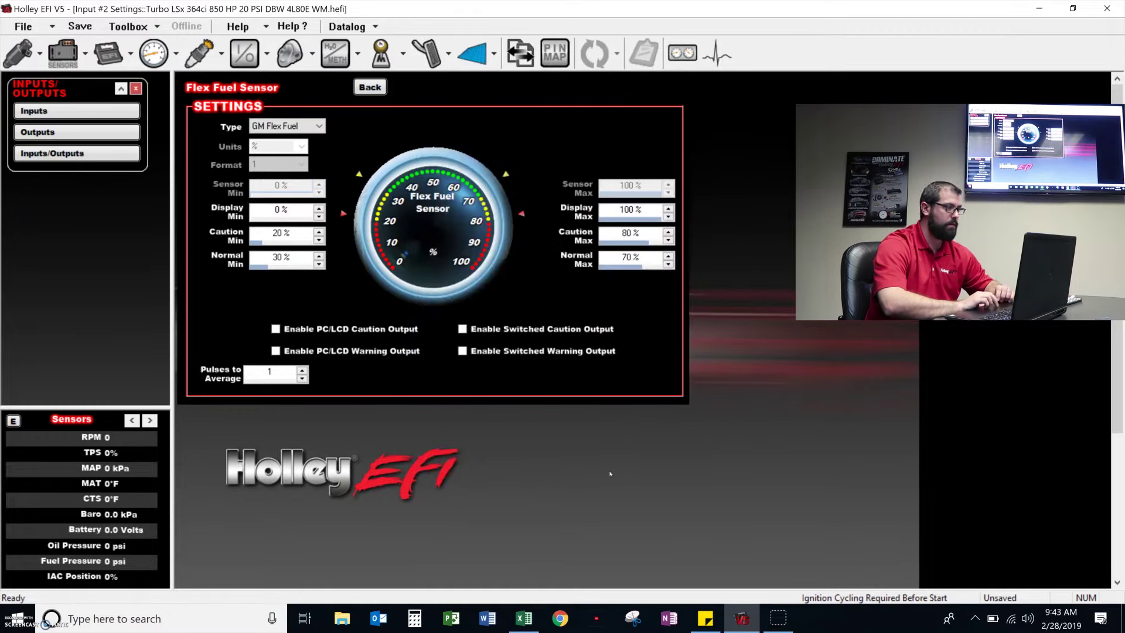
# Enable 1D Table #1 and name it 'Ethanol offset'.
pyautogui.click(159, 133)
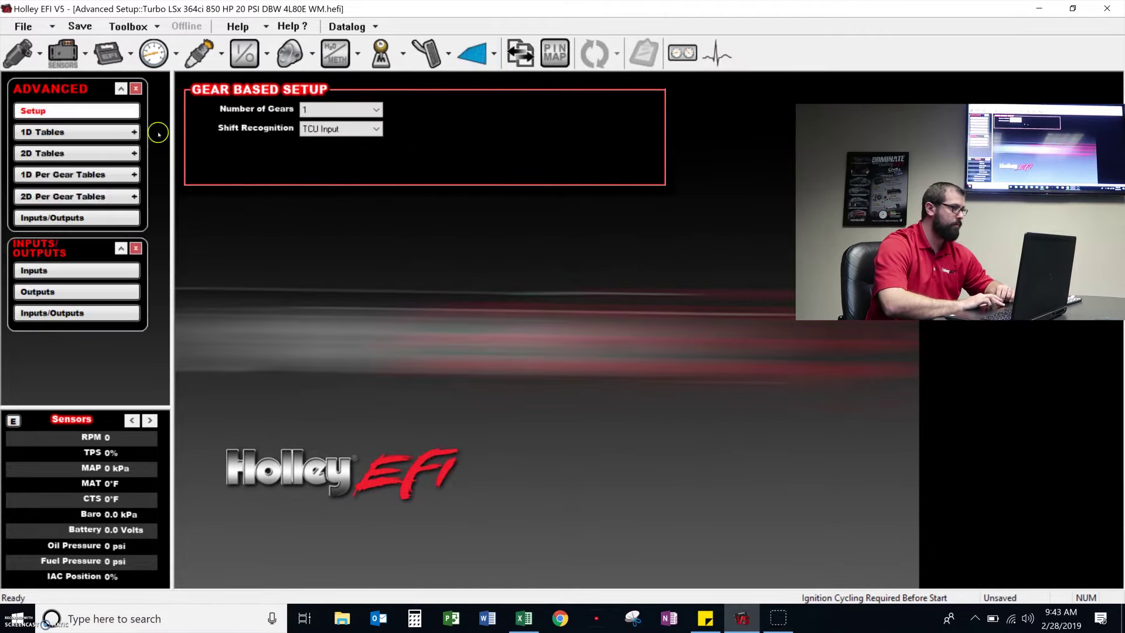
pyautogui.click(120, 136)
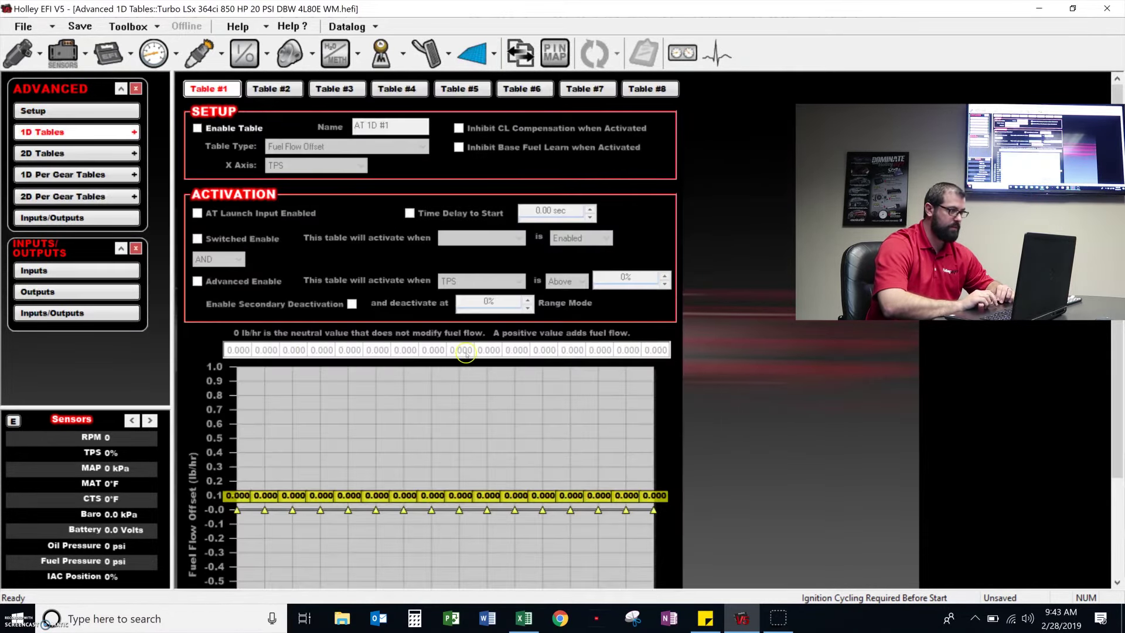
pyautogui.click(231, 127)
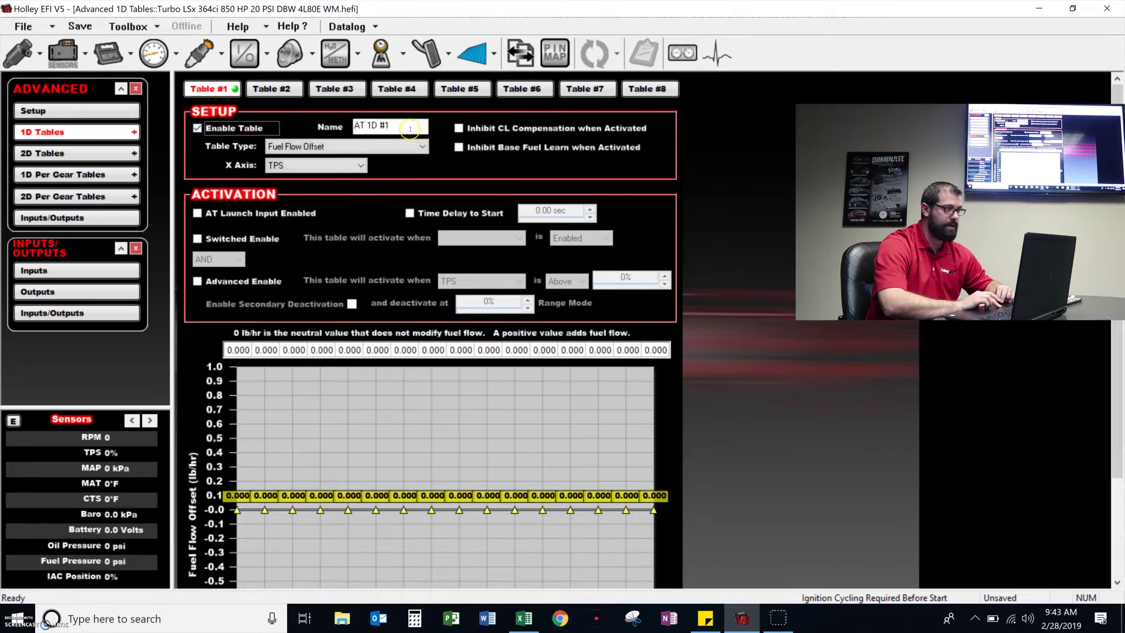
pyautogui.moveTo(411, 129); pyautogui.dragTo(245, 128)
pyautogui.write('Felx')
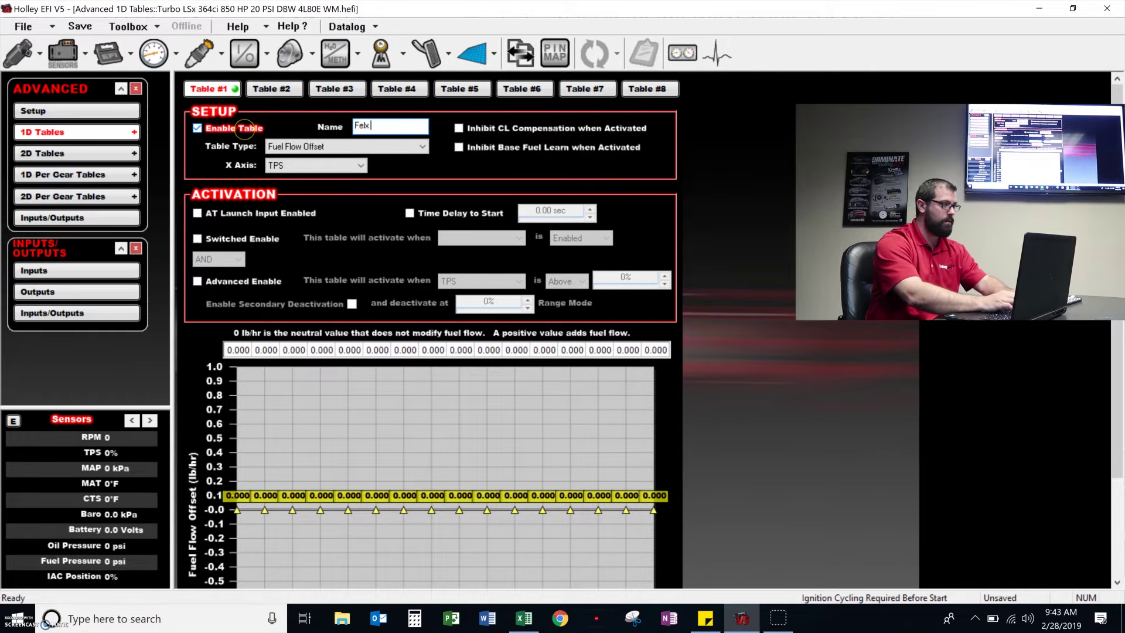
pyautogui.write(' Fuel Modif')
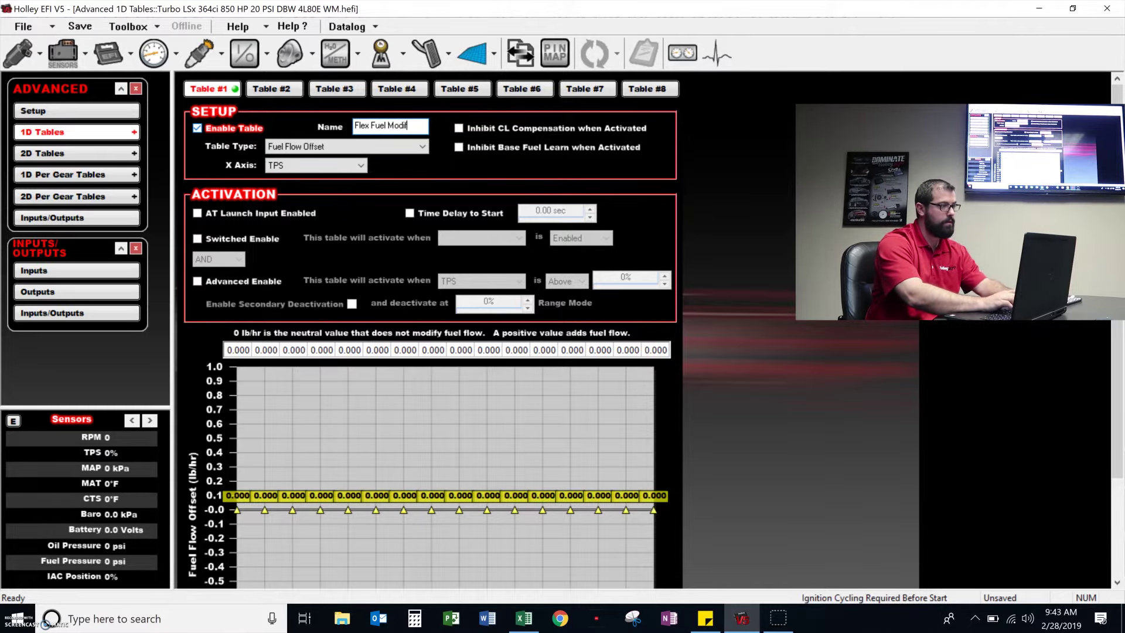
pyautogui.write('ie')
pyautogui.hotkey('ctrl', 'a')
pyautogui.write('J')
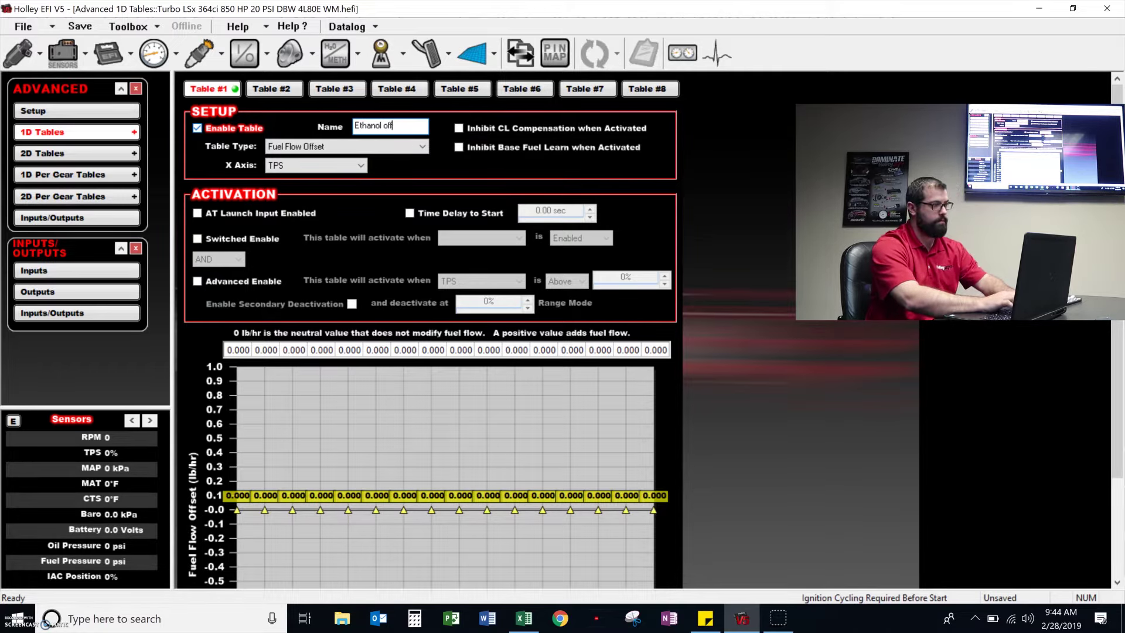
pyautogui.write('set')
# Make Table #1 a Fuel Flow Multiplier with Flex Fuel Sensor as the X axis.
pyautogui.click(303, 147)
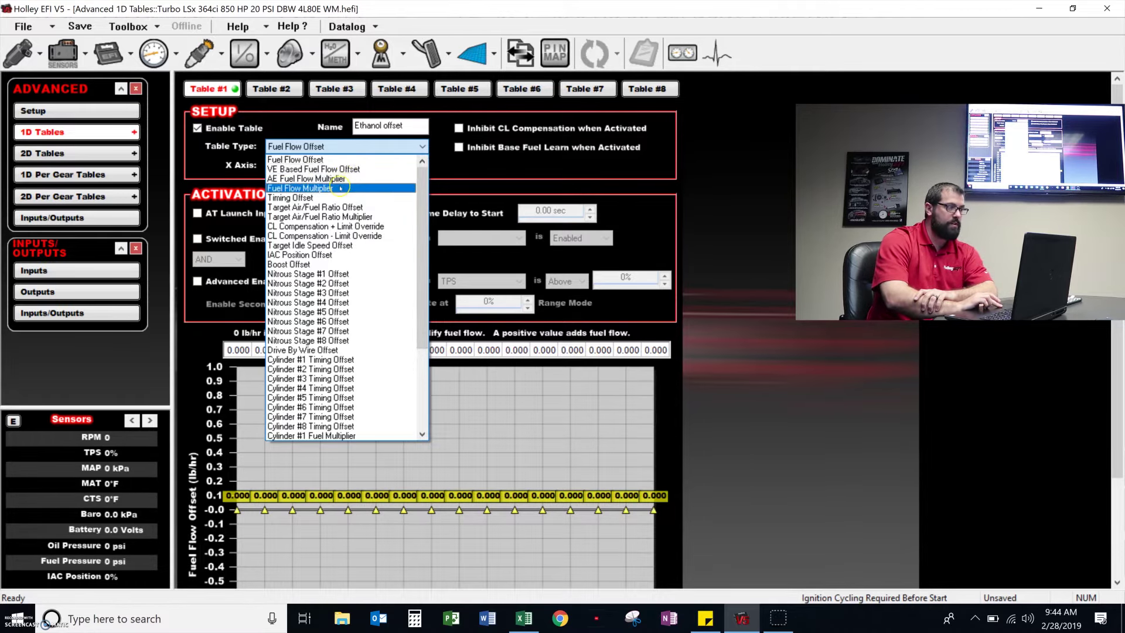
pyautogui.click(341, 189)
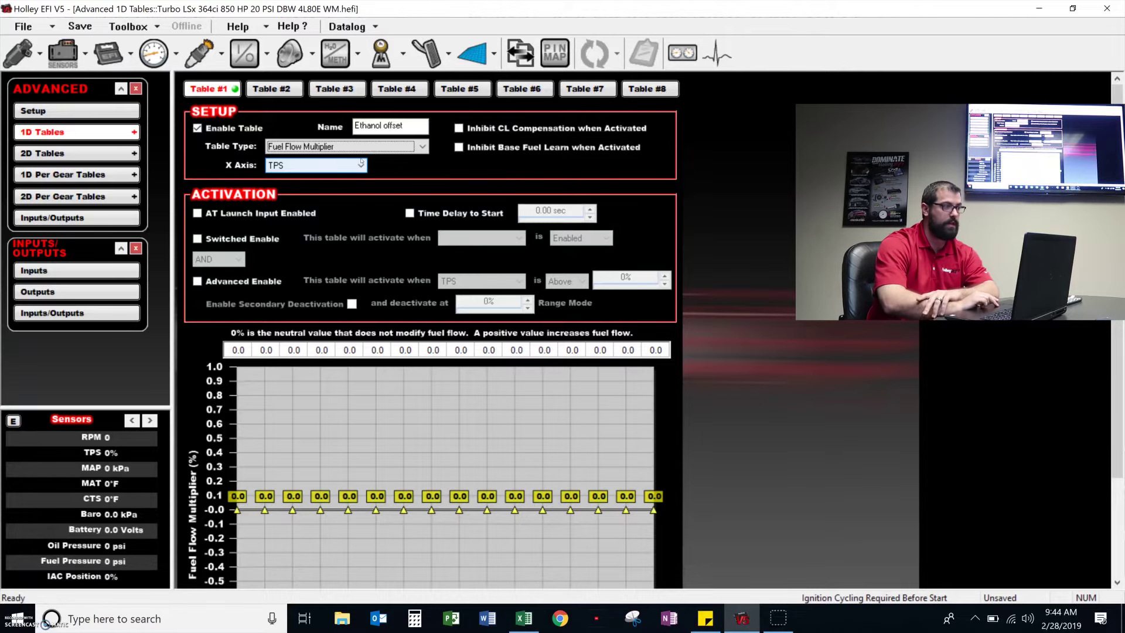
pyautogui.click(302, 167)
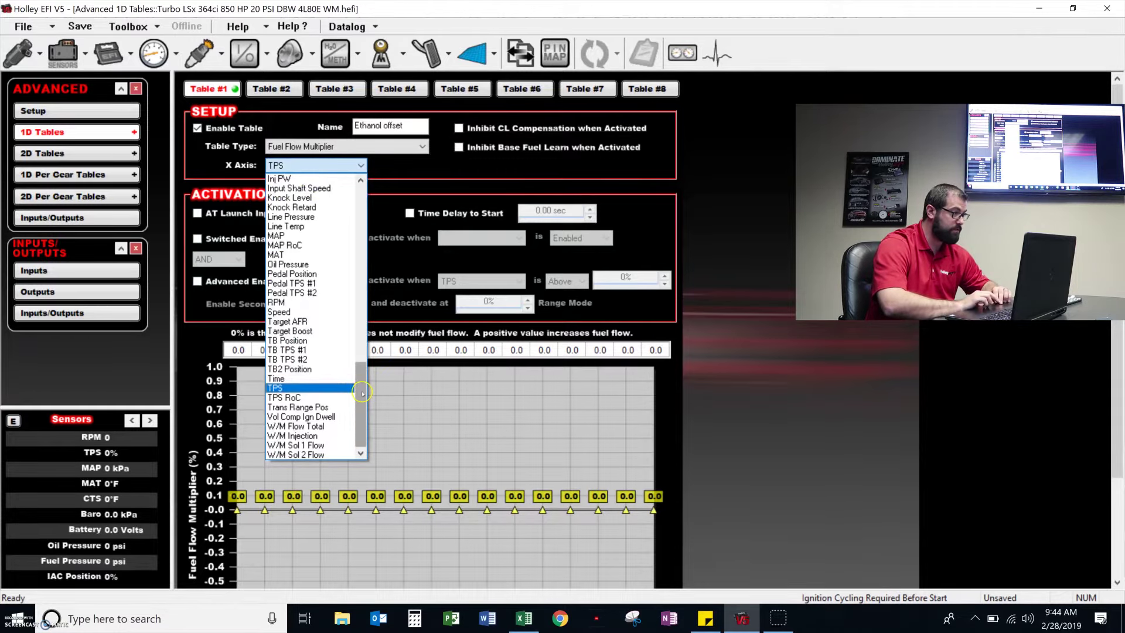
pyautogui.moveTo(362, 392); pyautogui.dragTo(375, 345)
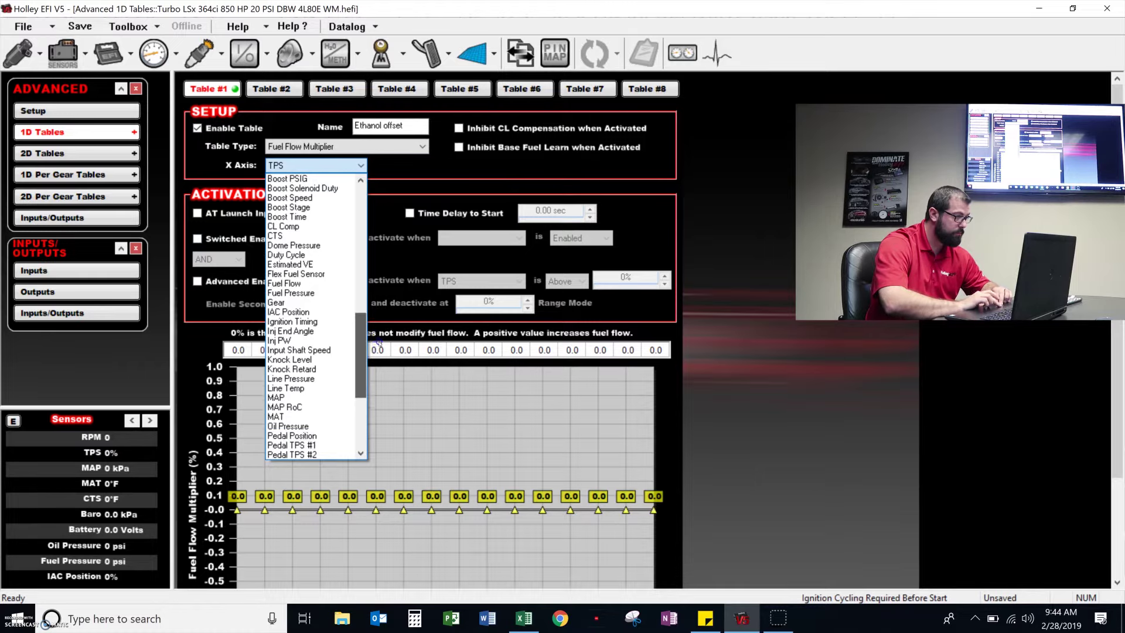
pyautogui.press('f')
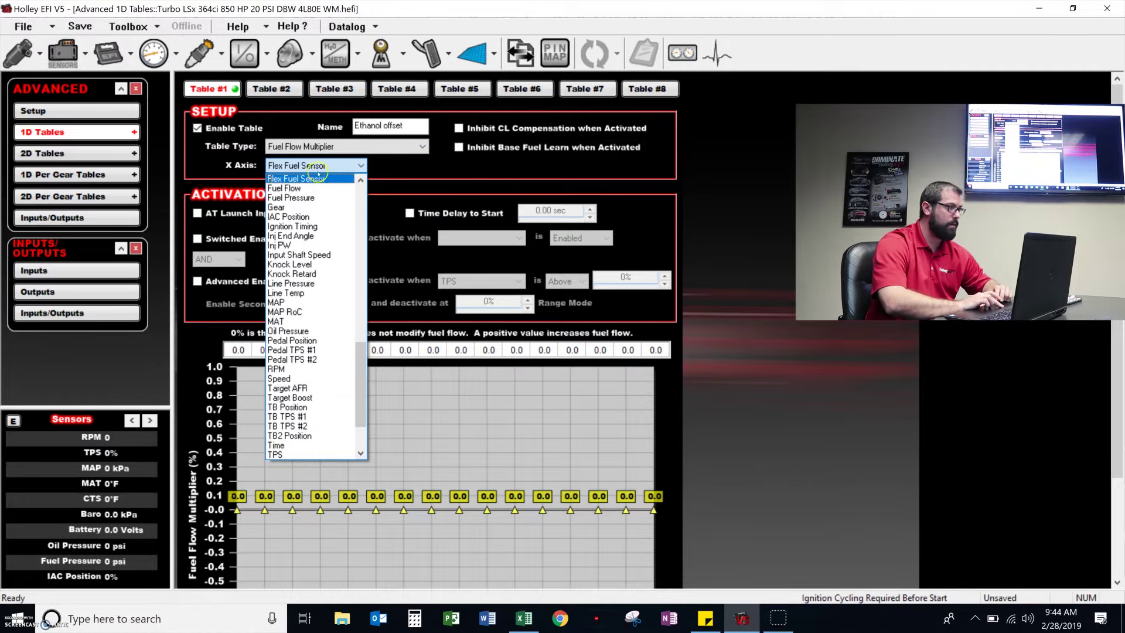
pyautogui.click(316, 178)
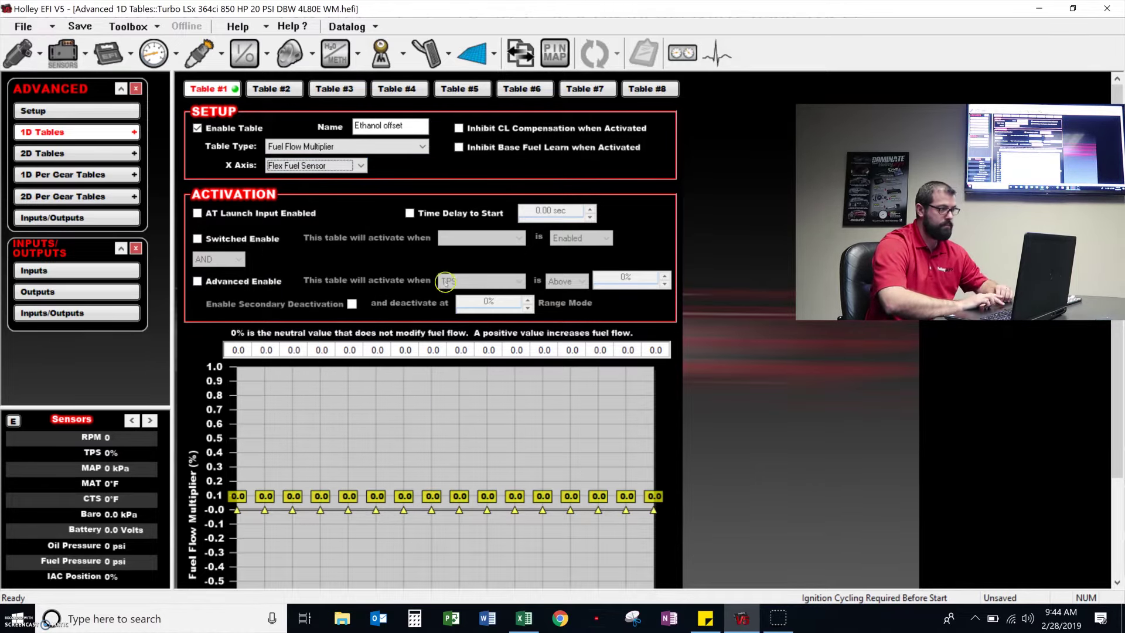
pyautogui.scroll(-2, 713, 317)
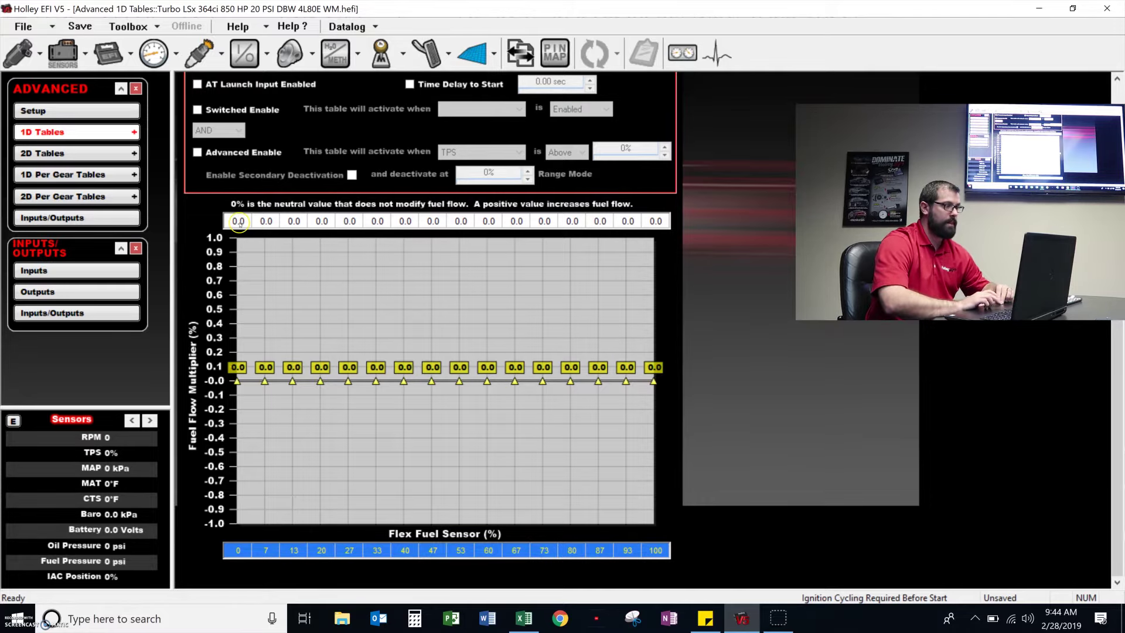
# Set the 100% ethanol multiplier value to 34.0.
pyautogui.click(239, 222)
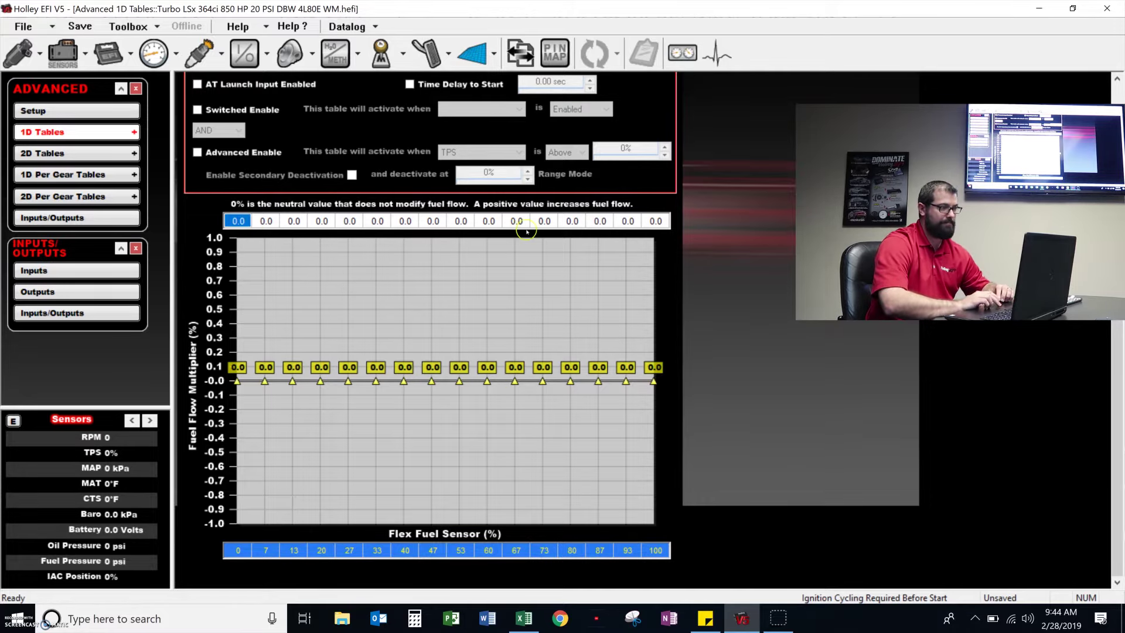
pyautogui.click(659, 221)
pyautogui.write('34')
pyautogui.press('Return')
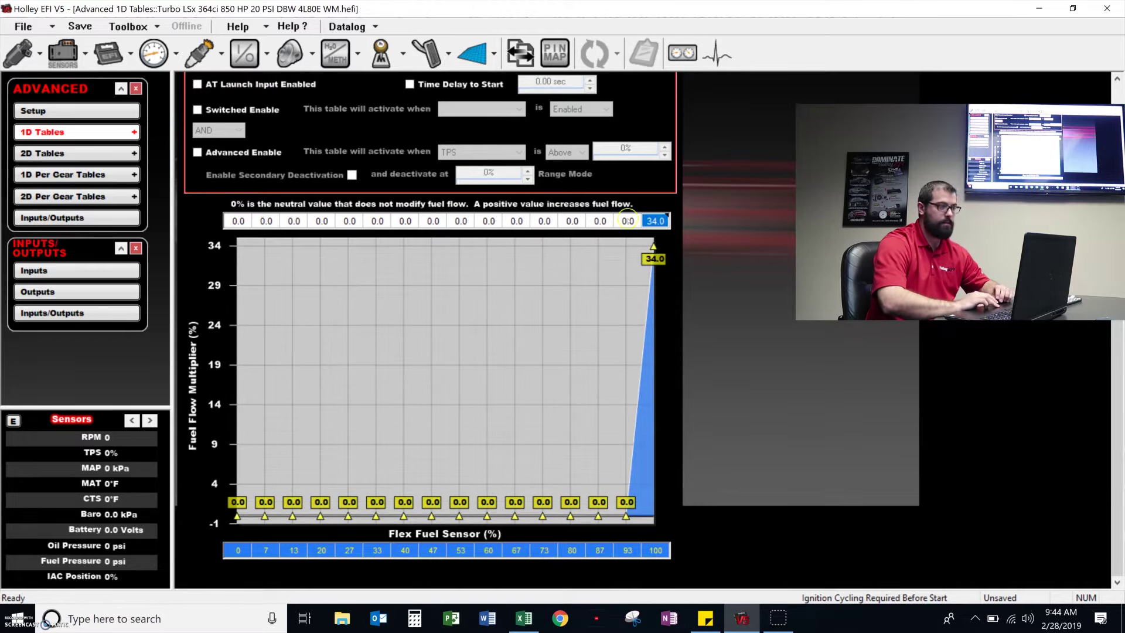
# Fill the row linearly from 0.0 to 34.0 and select the whole row.
pyautogui.rightClick(659, 221)
pyautogui.click(725, 340)
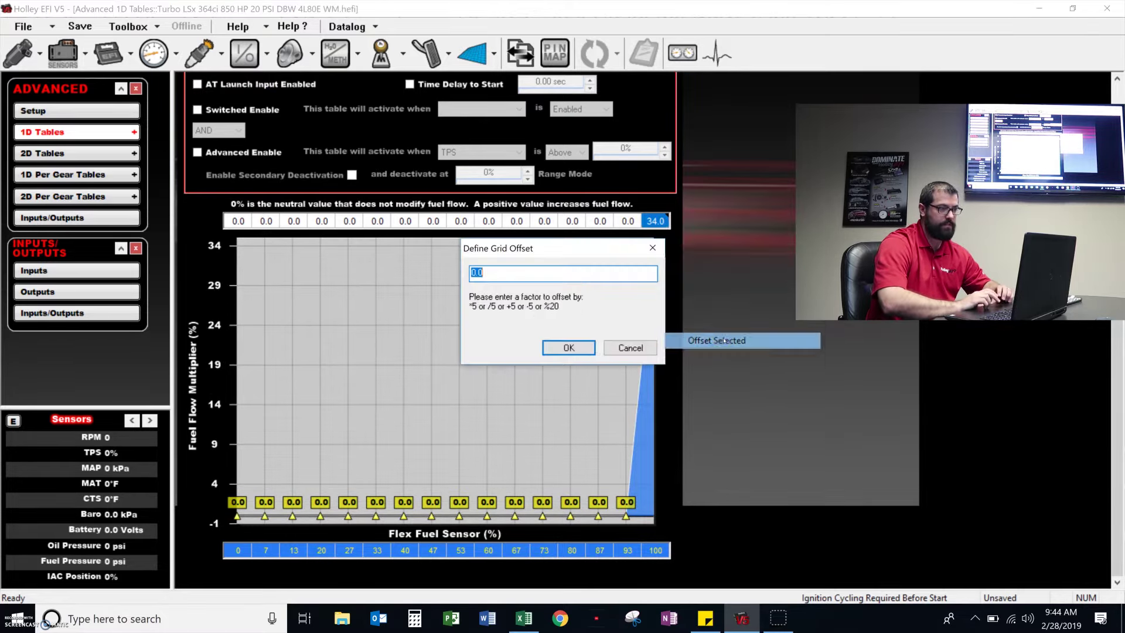
pyautogui.press('Escape')
pyautogui.rightClick(654, 221)
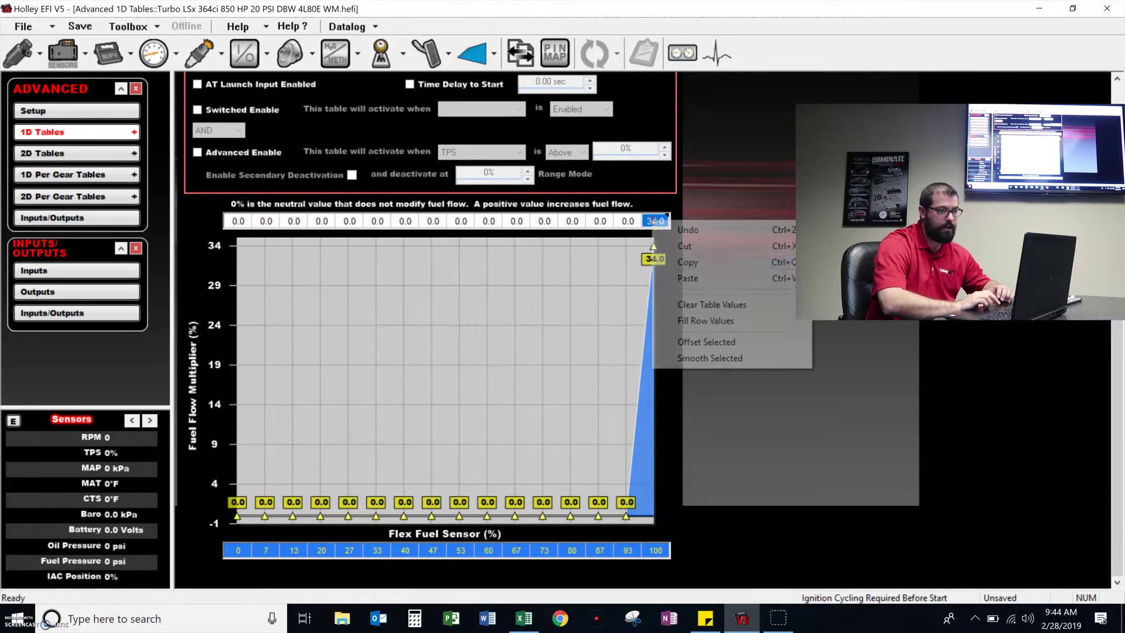
pyautogui.click(714, 317)
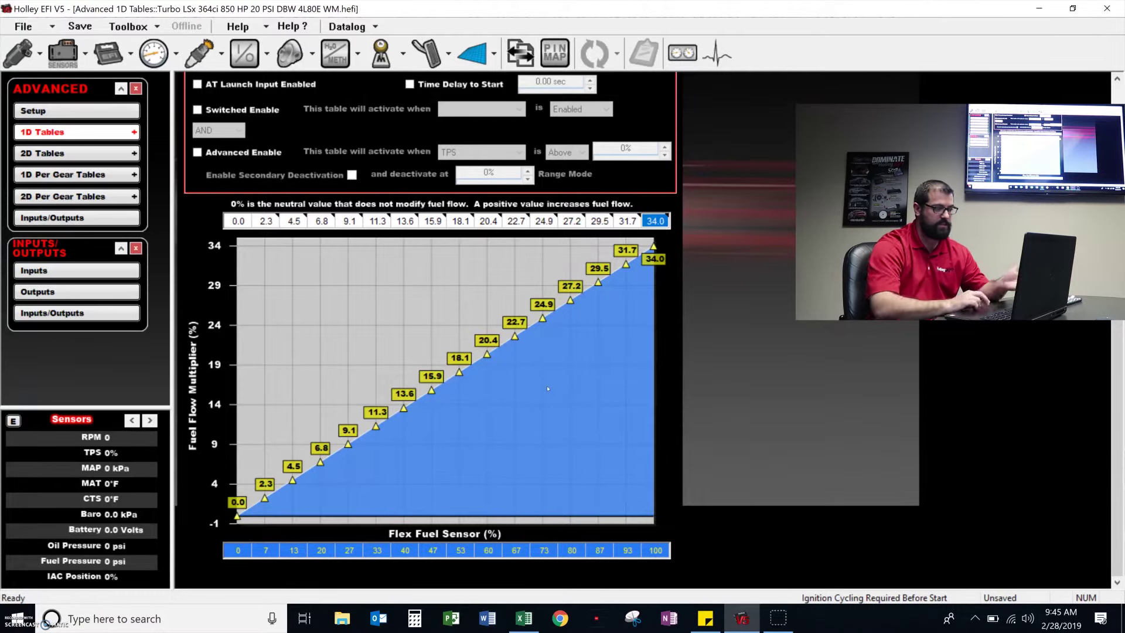
pyautogui.click(543, 363)
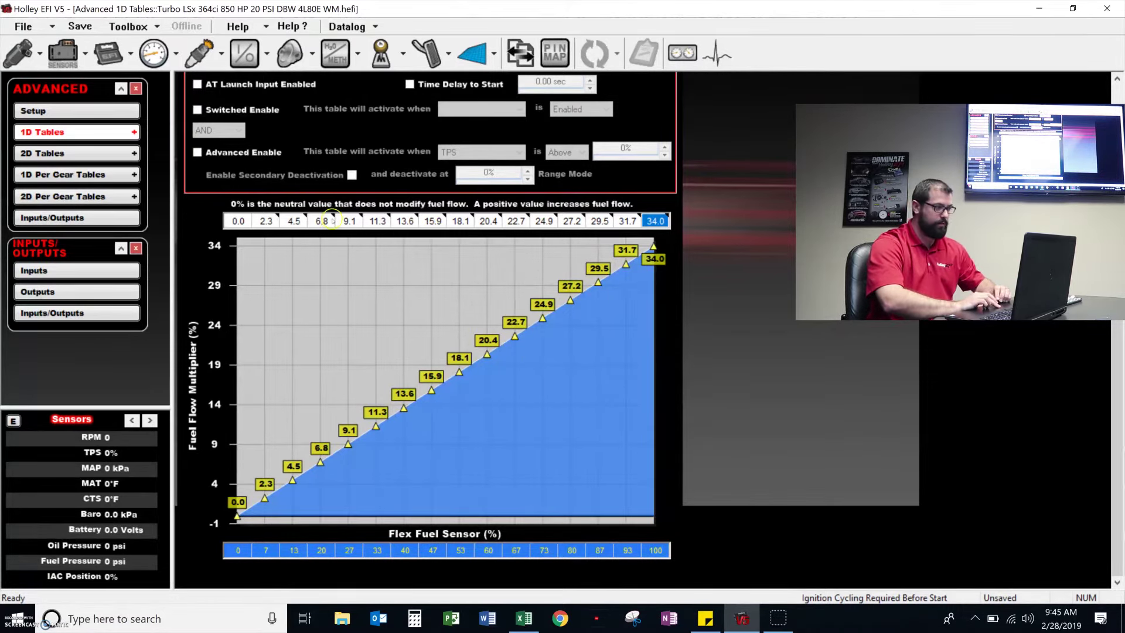
pyautogui.click(317, 222)
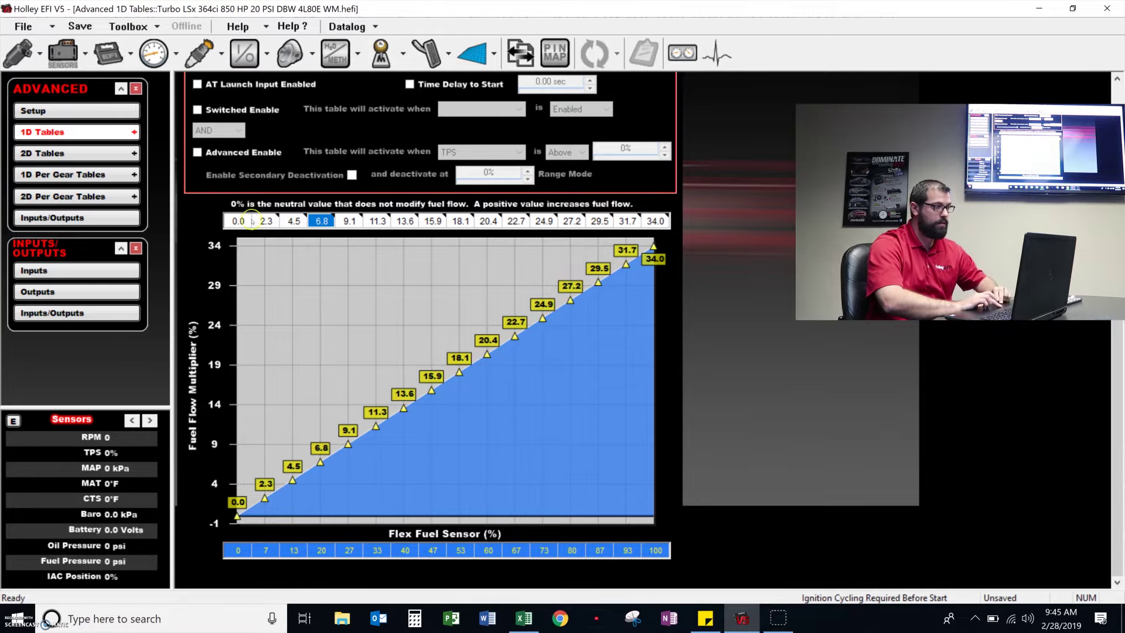
pyautogui.moveTo(234, 218); pyautogui.dragTo(652, 218)
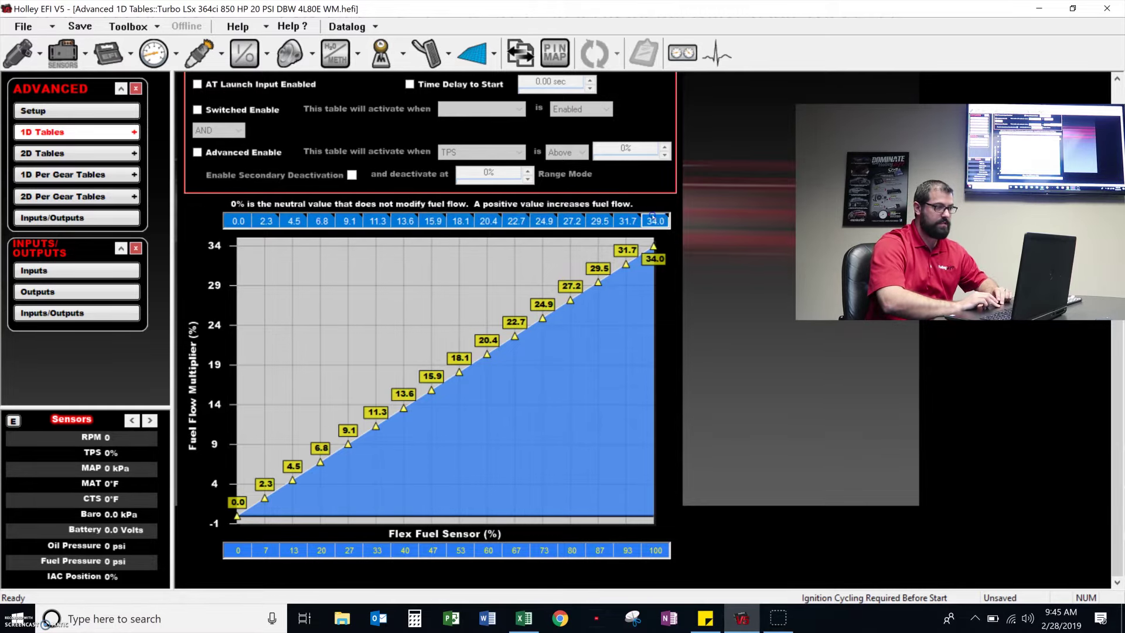
pyautogui.click(323, 222)
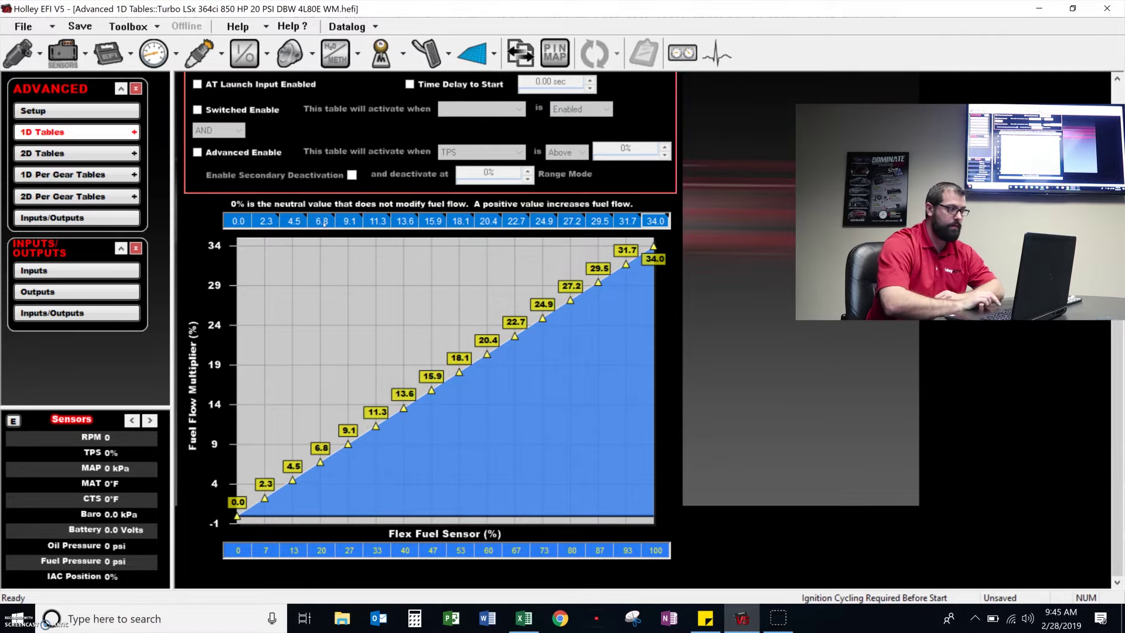
# Offset every value in the ethanol multiplier row by -6.8.
pyautogui.rightClick(323, 224)
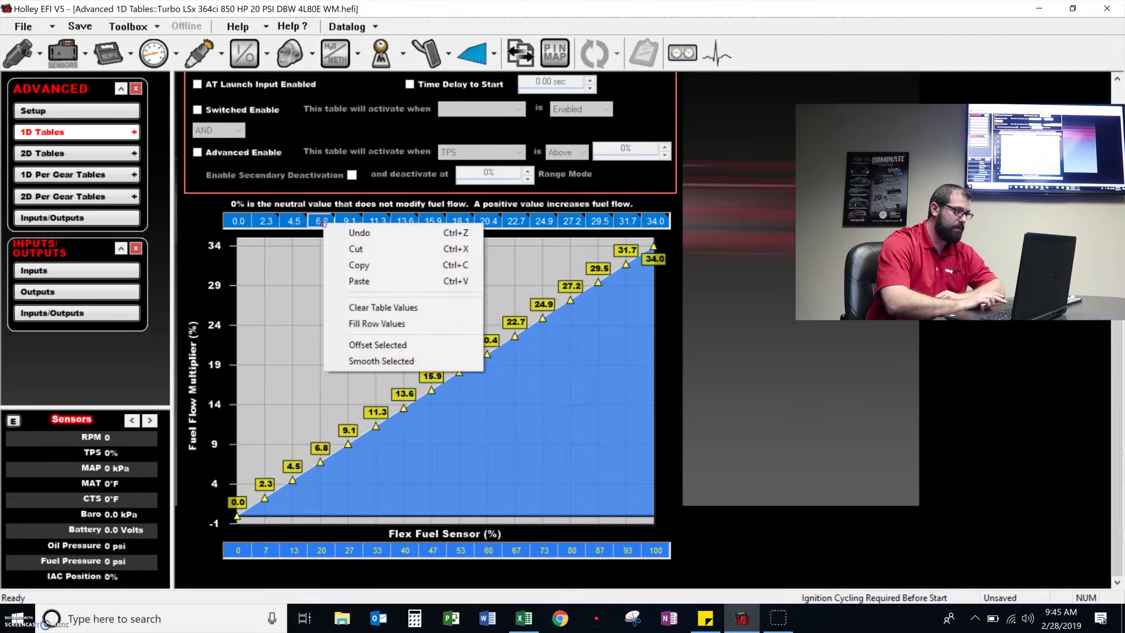
pyautogui.click(408, 347)
pyautogui.write('*')
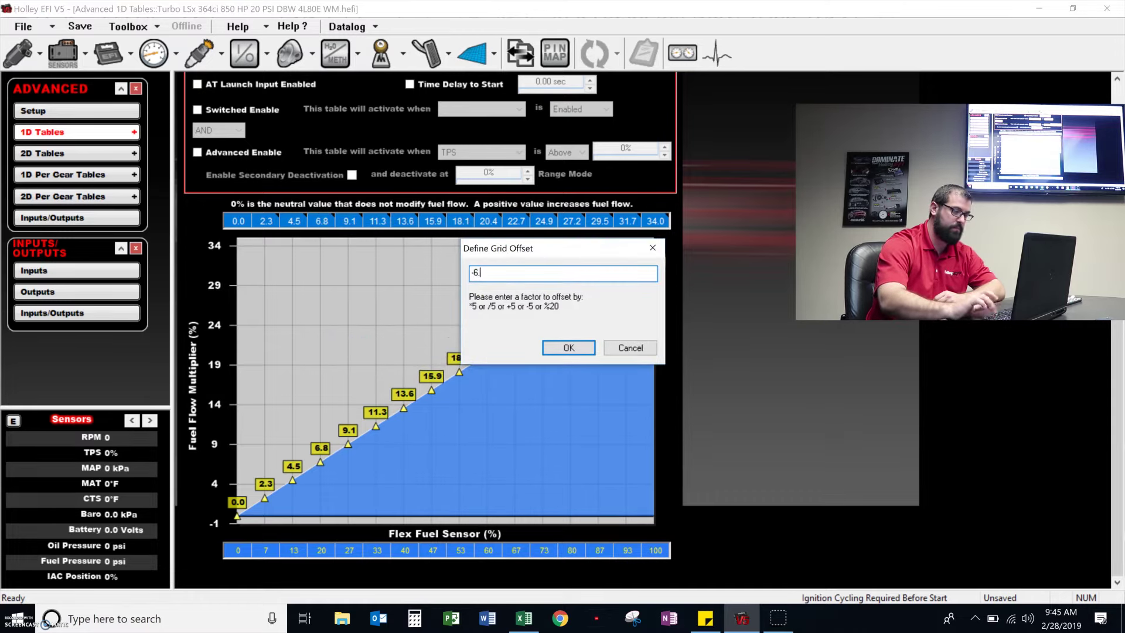
pyautogui.write('6.8')
pyautogui.press('Return')
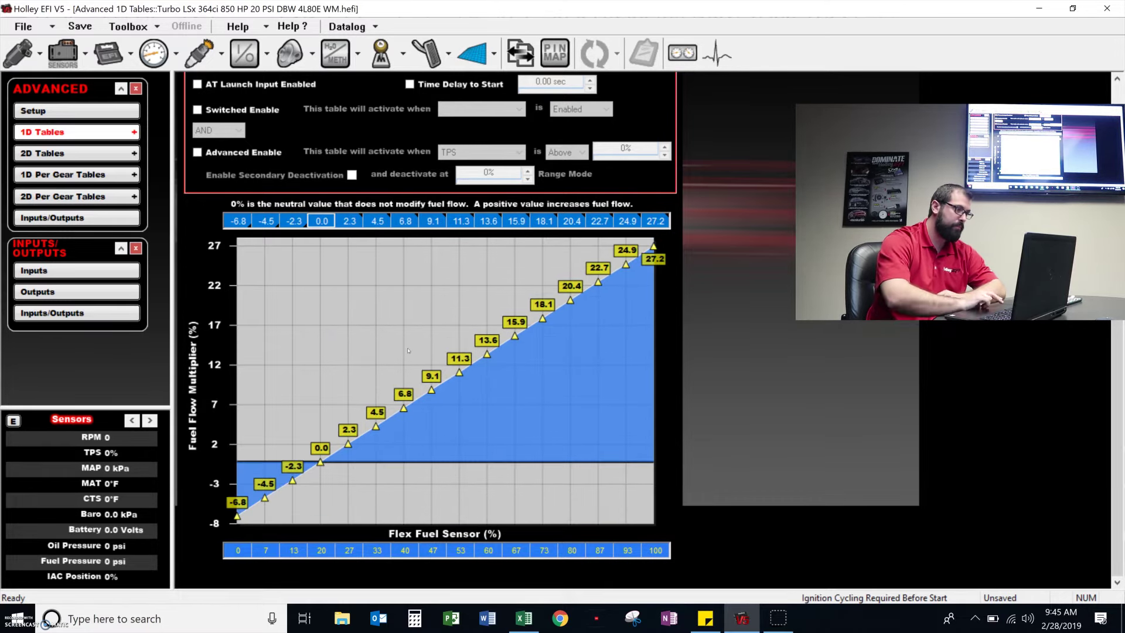
# Check the shifted curve, then switch to 1D Table #2.
pyautogui.click(568, 490)
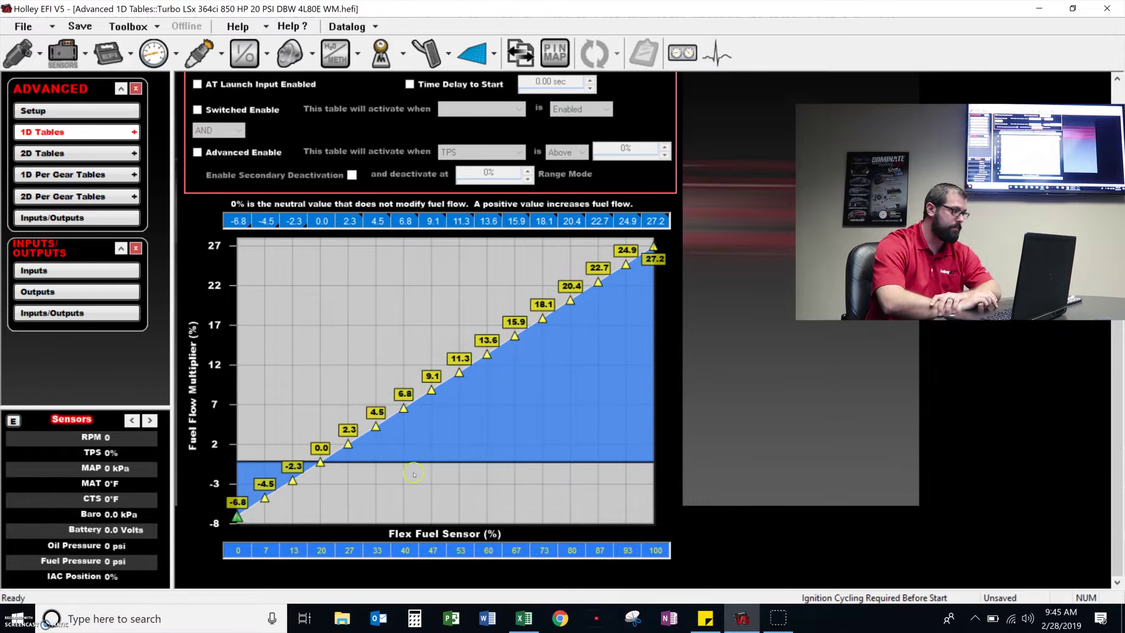
pyautogui.click(296, 469)
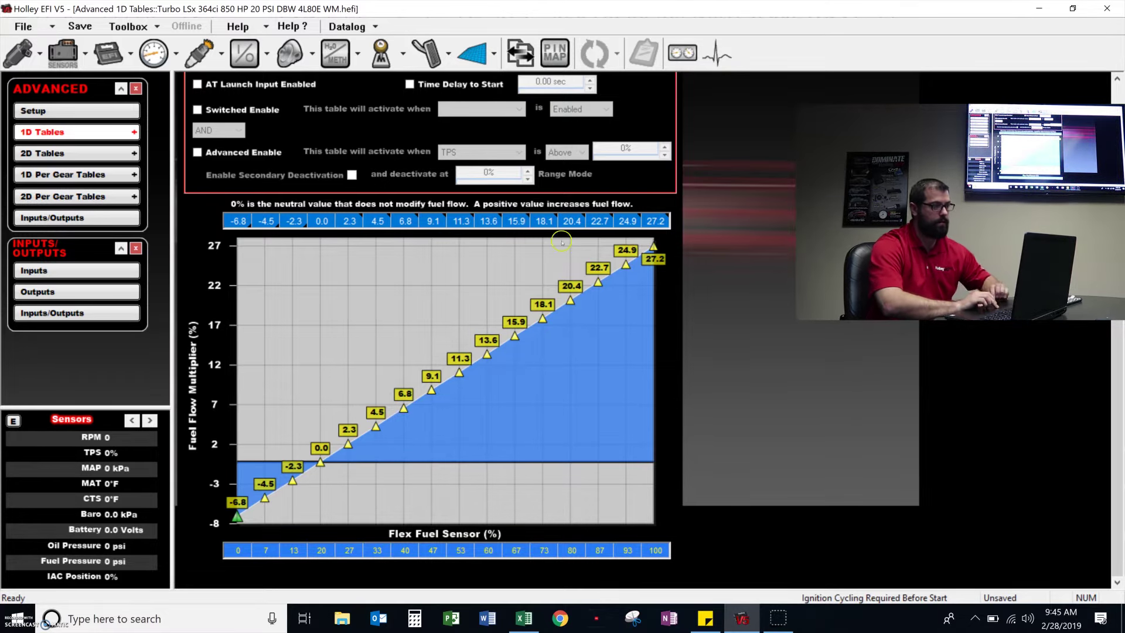
pyautogui.scroll(3, 791, 166)
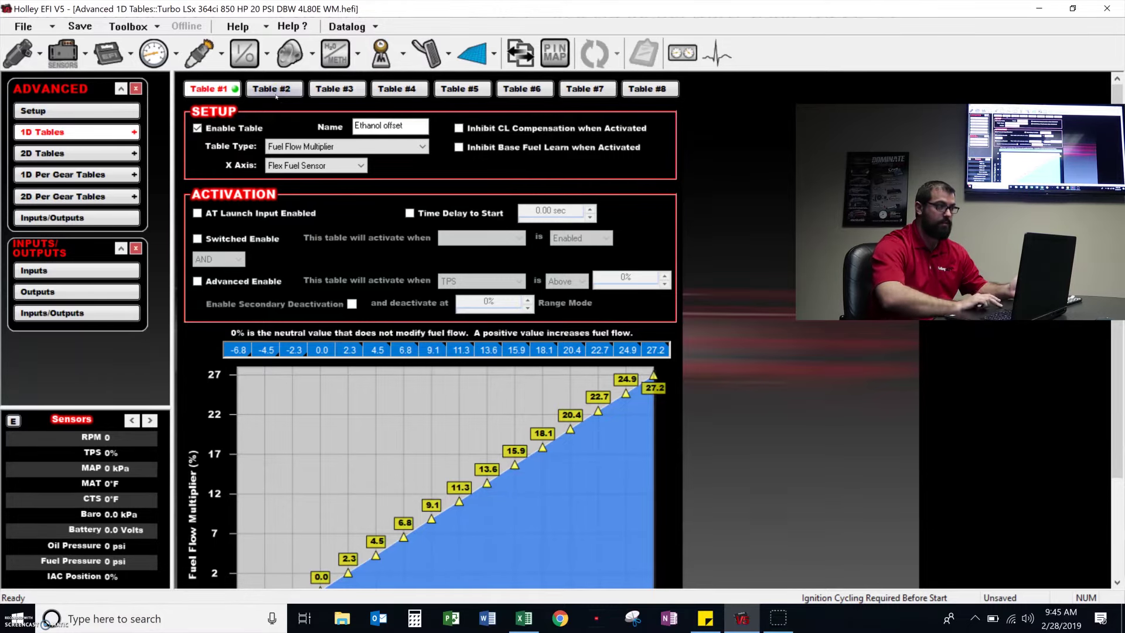
pyautogui.click(266, 94)
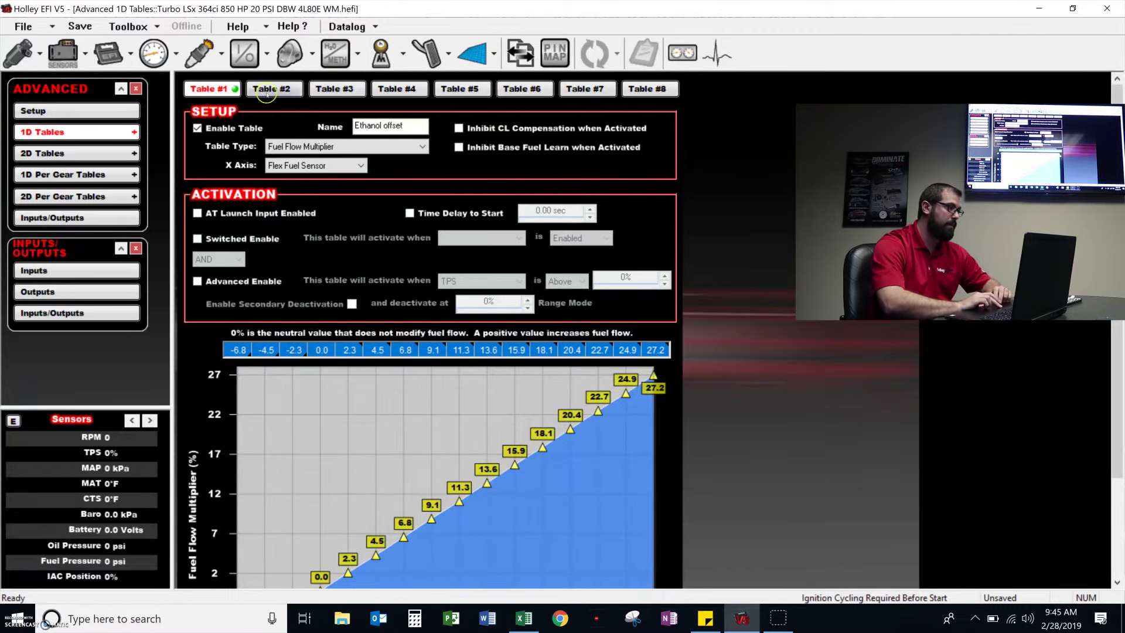
# Rename 1D Table #2 'Boost offset', type Boost Offset, with Flex Fuel Sensor as X axis.
pyautogui.click(405, 128)
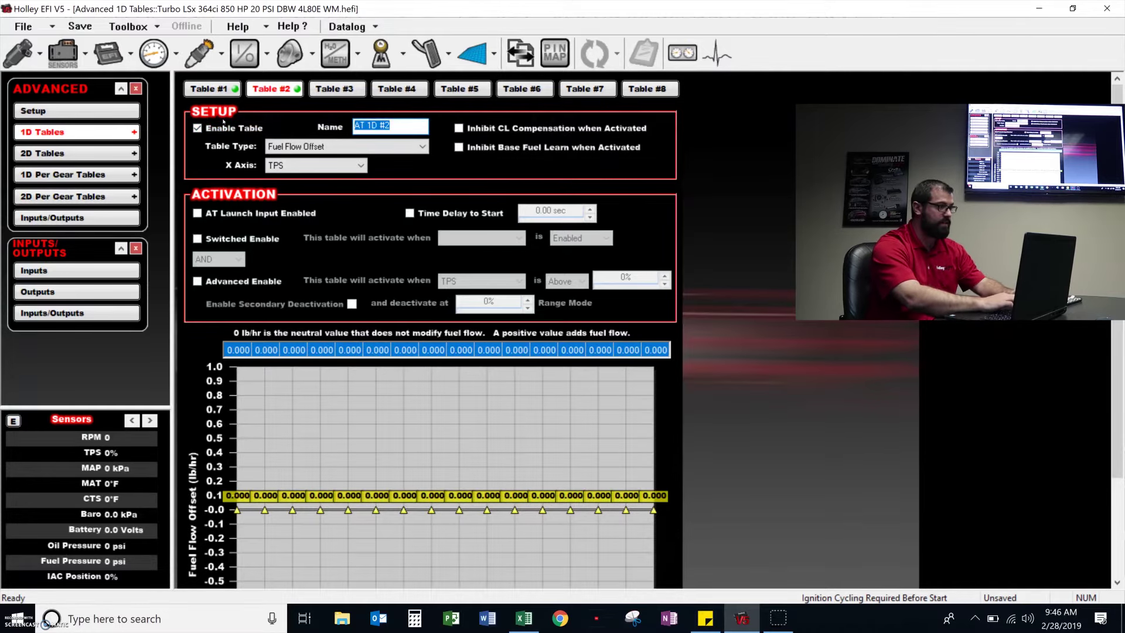
pyautogui.write('Boost offs')
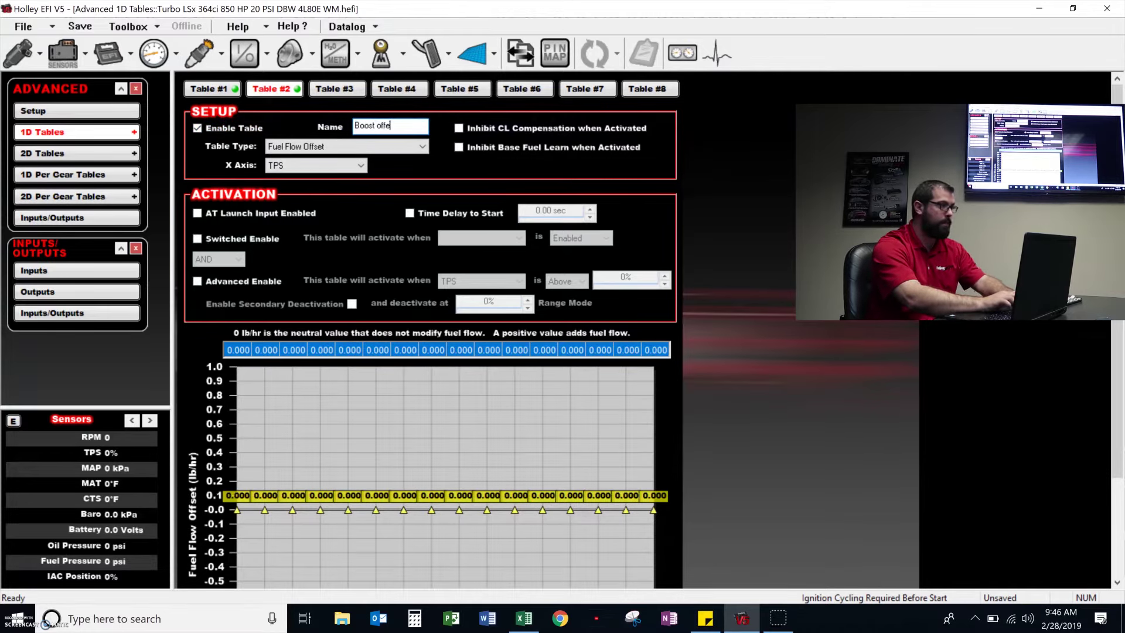
pyautogui.write('et')
pyautogui.press('Tab')
pyautogui.press('b')
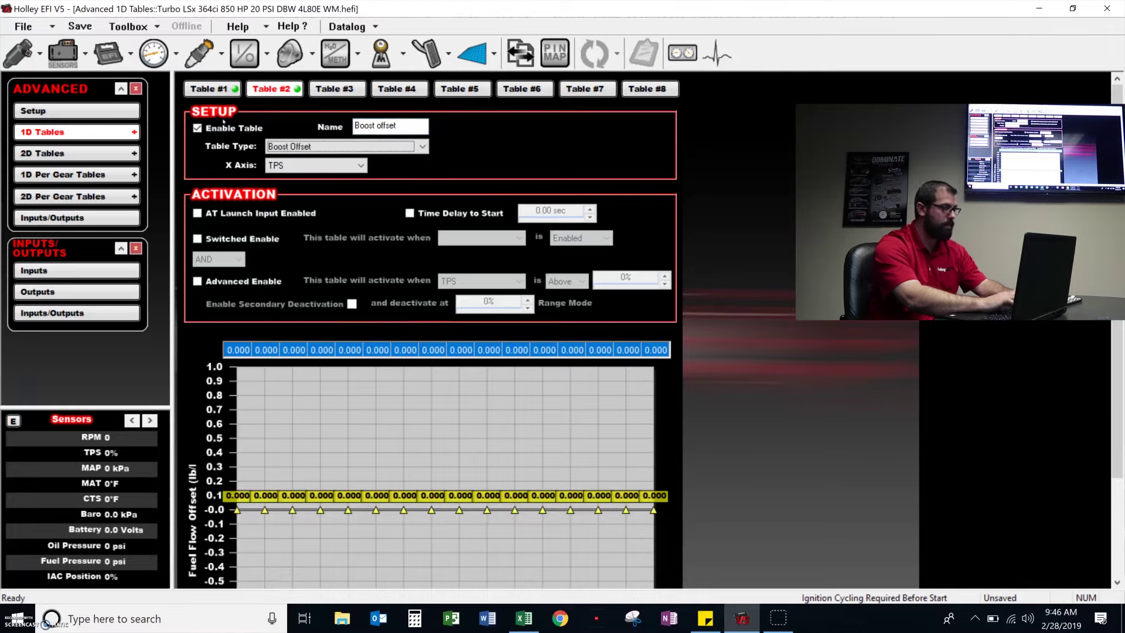
pyautogui.press('Tab')
pyautogui.press('f')
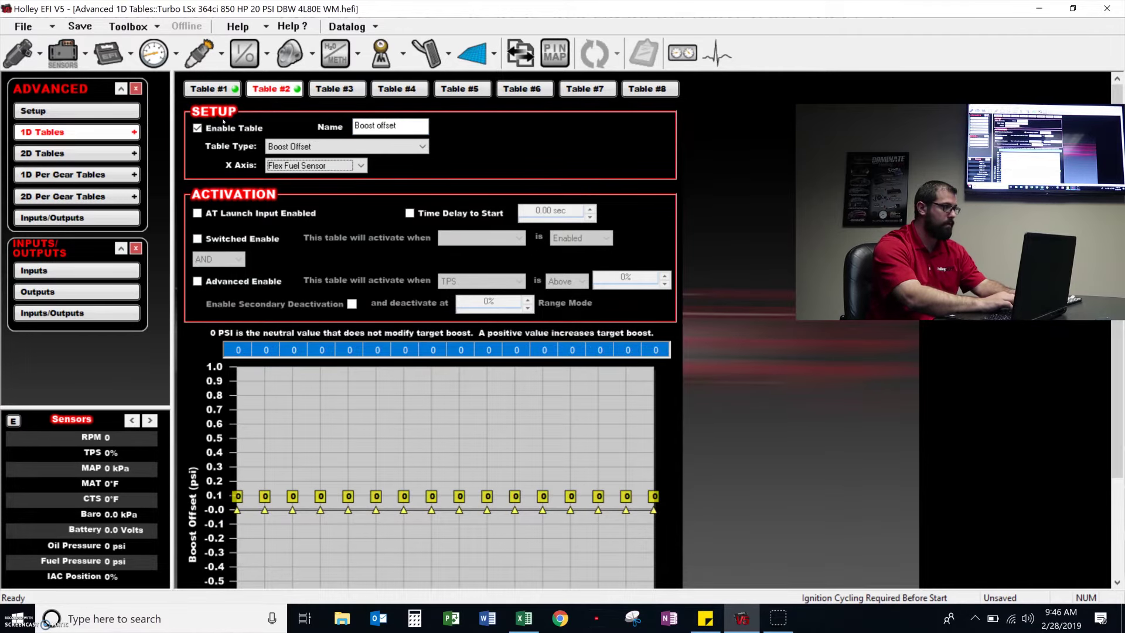
pyautogui.press('Tab')
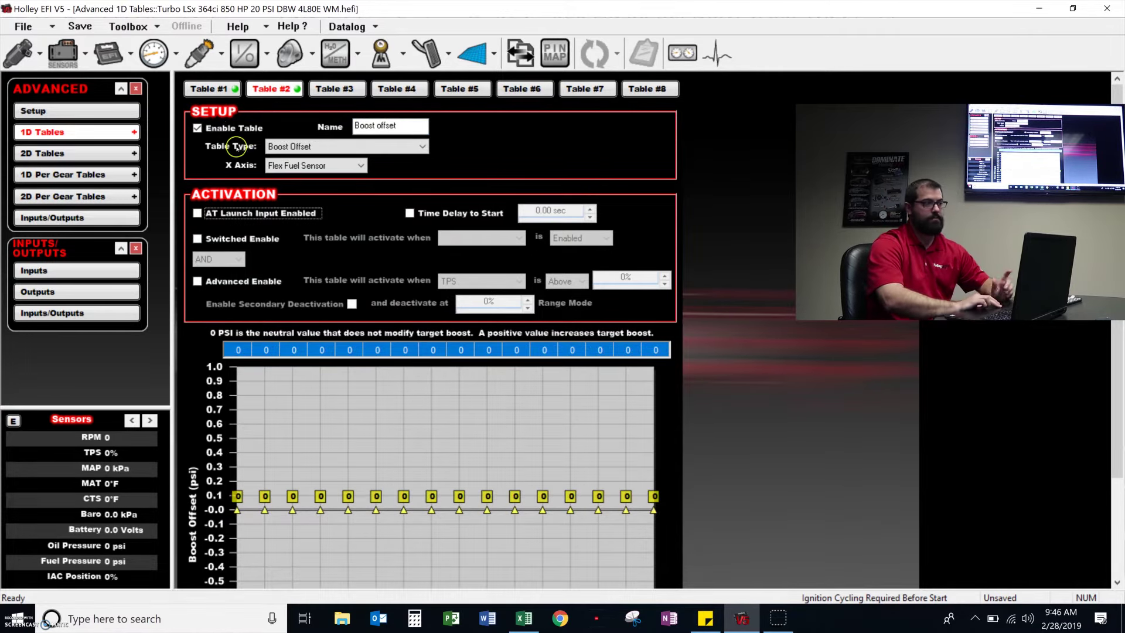
pyautogui.hotkey('shift', 'Tab')
pyautogui.hotkey('shift', 'Tab')
pyautogui.click(242, 176)
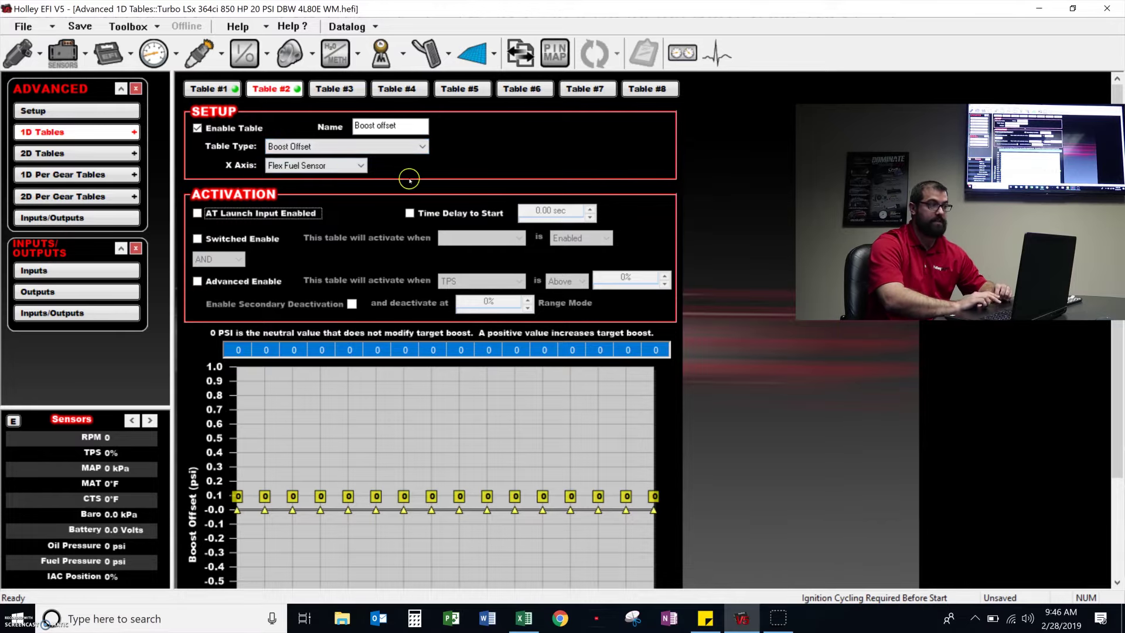
pyautogui.scroll(-3, 723, 334)
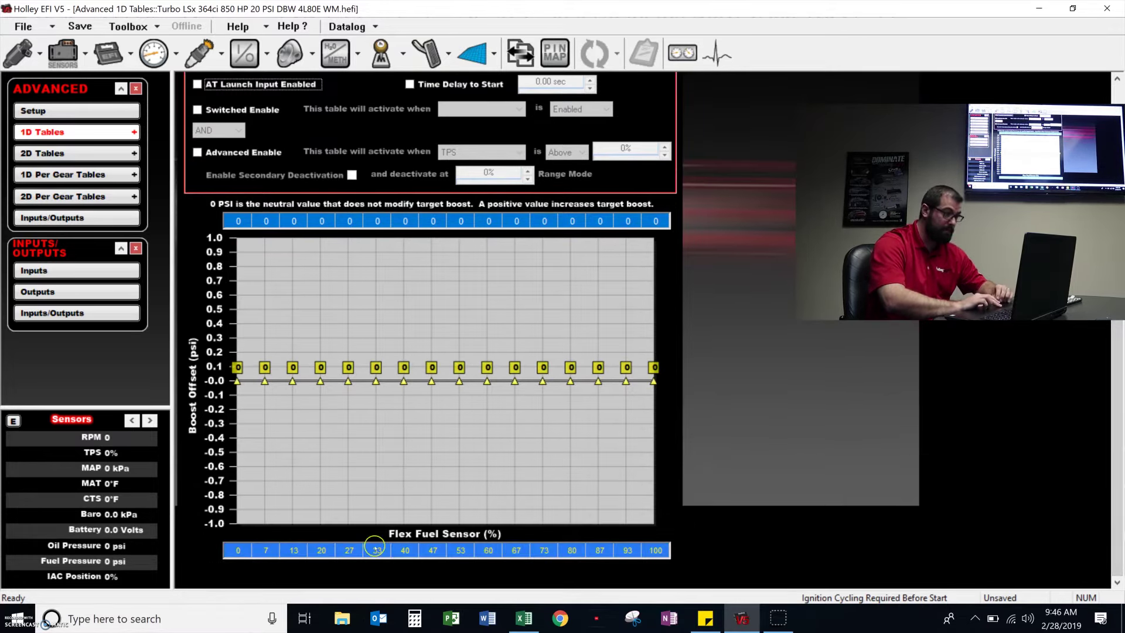
pyautogui.click(667, 223)
# Set 10 psi at 100% ethanol and fill the 20%–100% cells as an even ramp.
pyautogui.write('10')
pyautogui.press('Return')
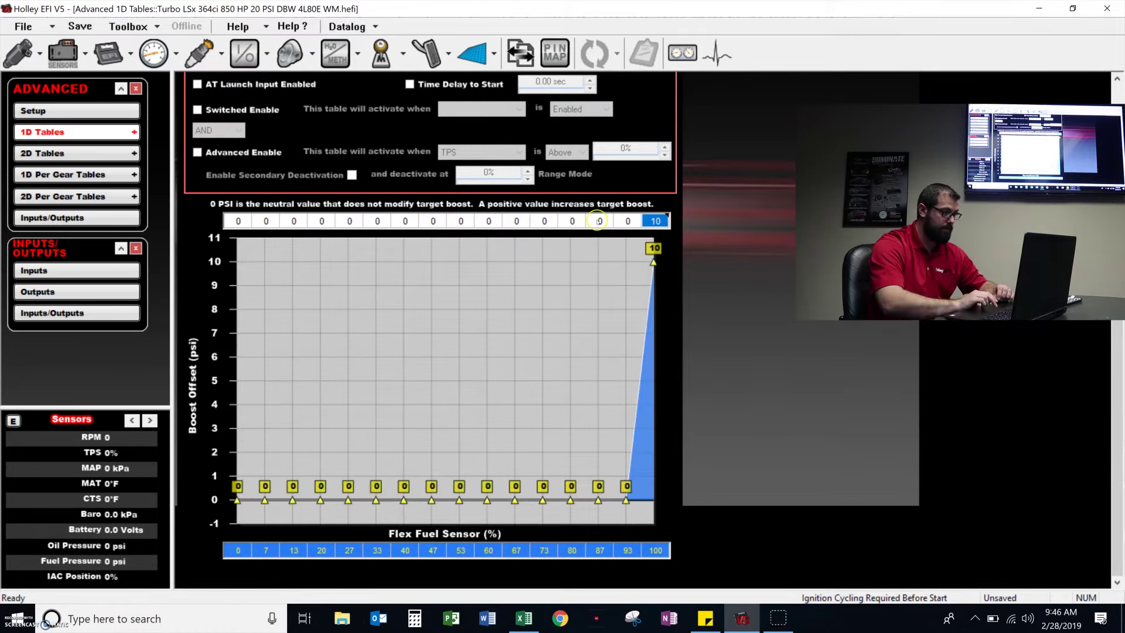
pyautogui.moveTo(322, 221); pyautogui.dragTo(650, 219)
pyautogui.rightClick(651, 220)
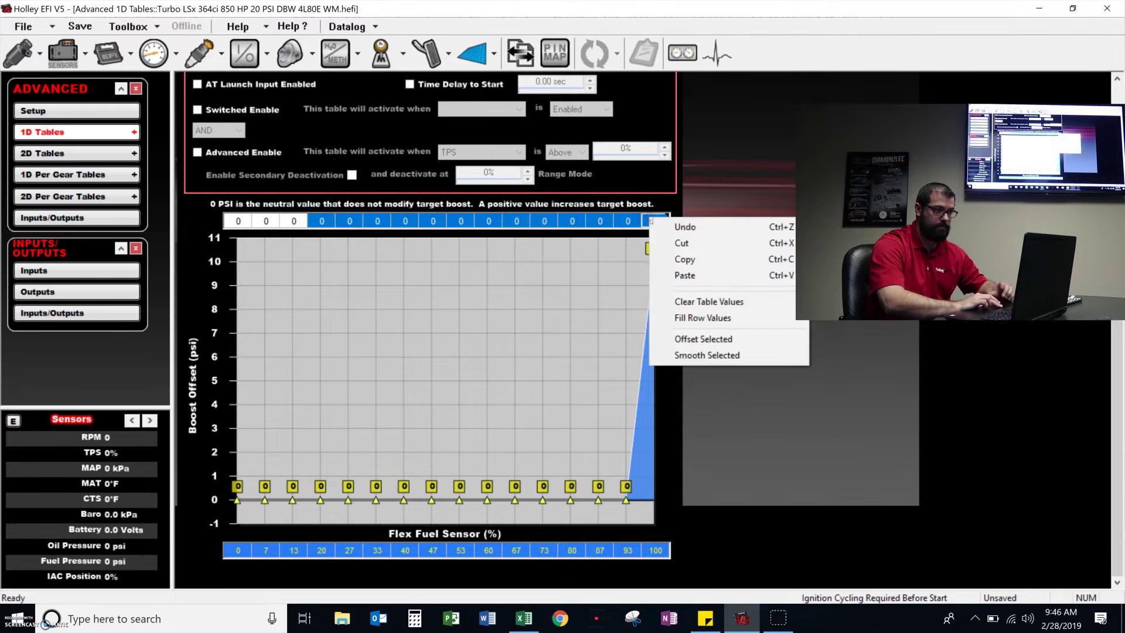
pyautogui.click(718, 320)
pyautogui.moveTo(487, 380)
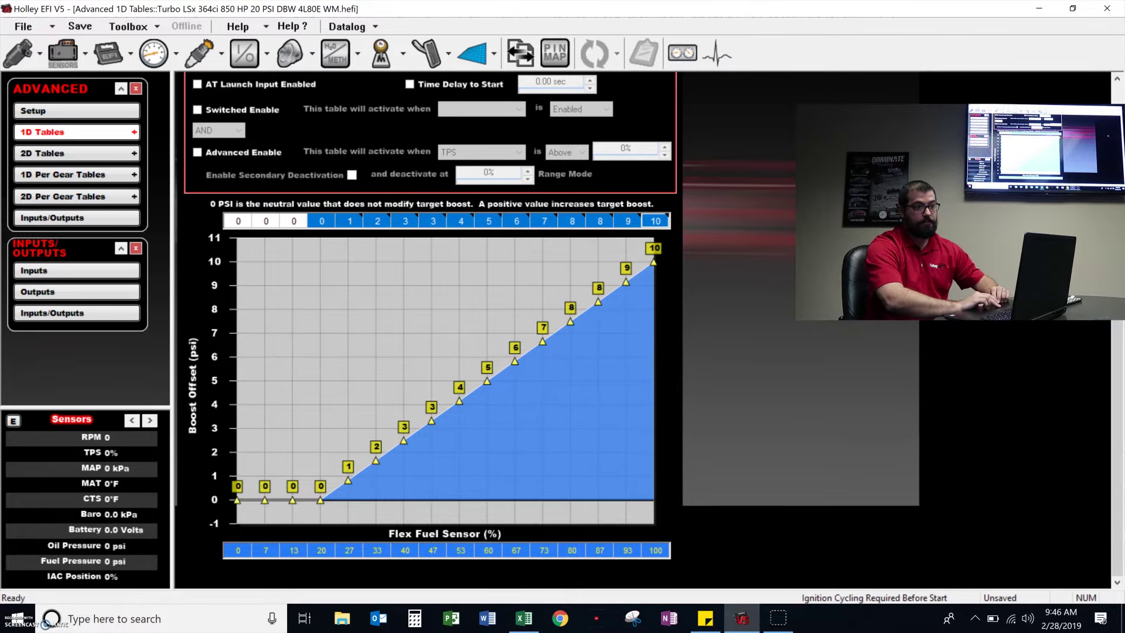
pyautogui.scroll(3, 741, 156)
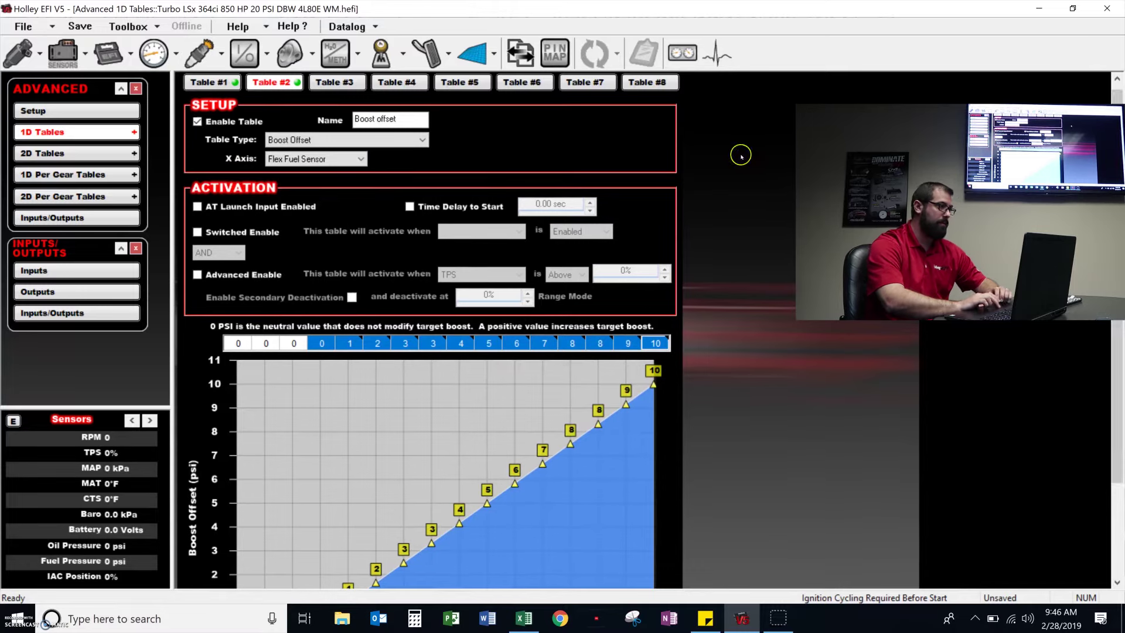
# Name 1D Table #3 'AFR Offset', a Target Air/Fuel Ratio Offset on Flex Fuel Sensor.
pyautogui.click(358, 87)
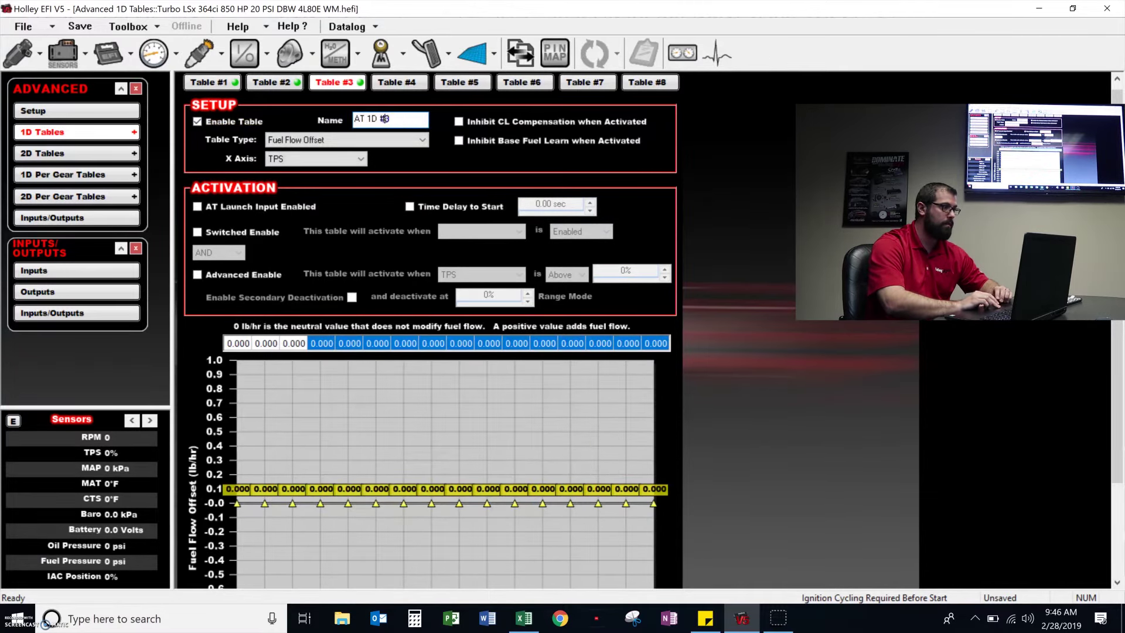
pyautogui.moveTo(380, 118); pyautogui.dragTo(213, 124)
pyautogui.write('A')
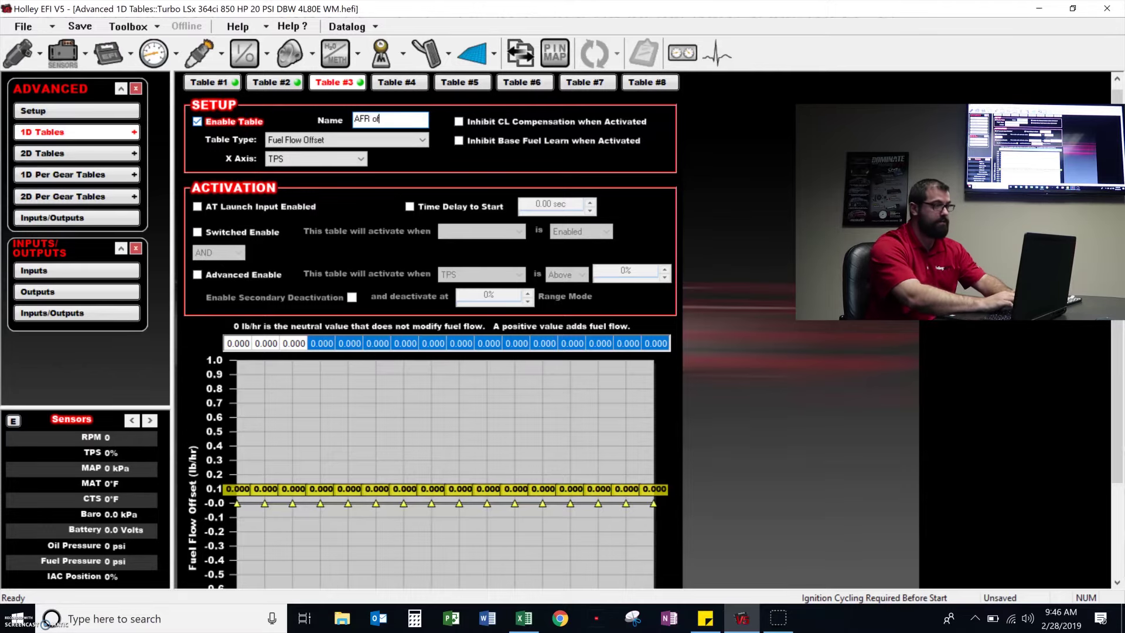
pyautogui.write('FR Offset')
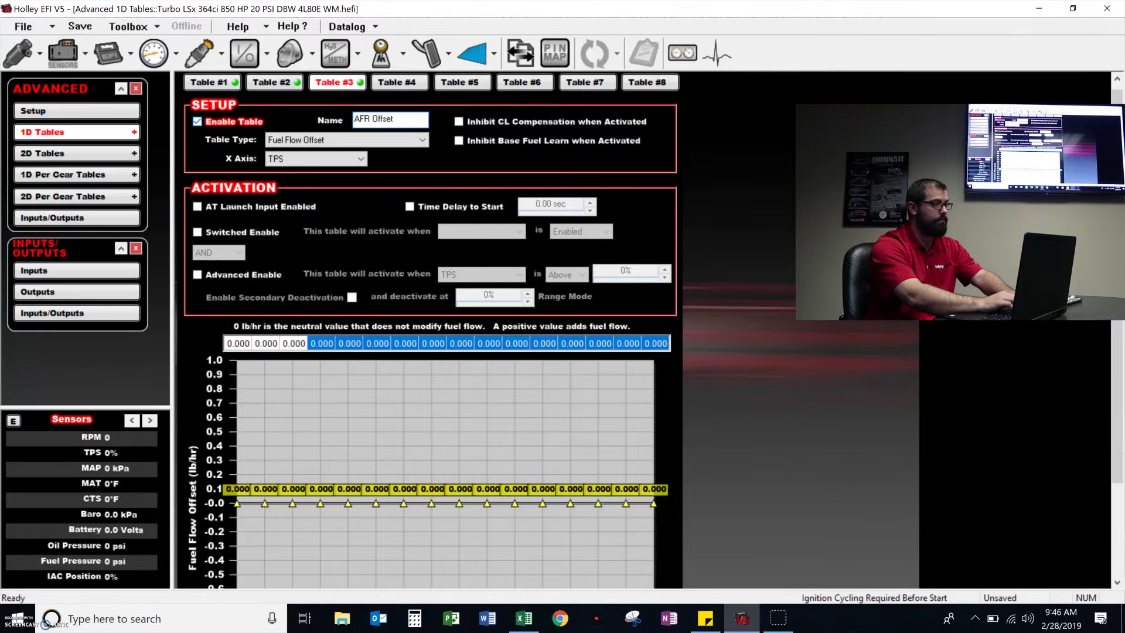
pyautogui.press('Tab')
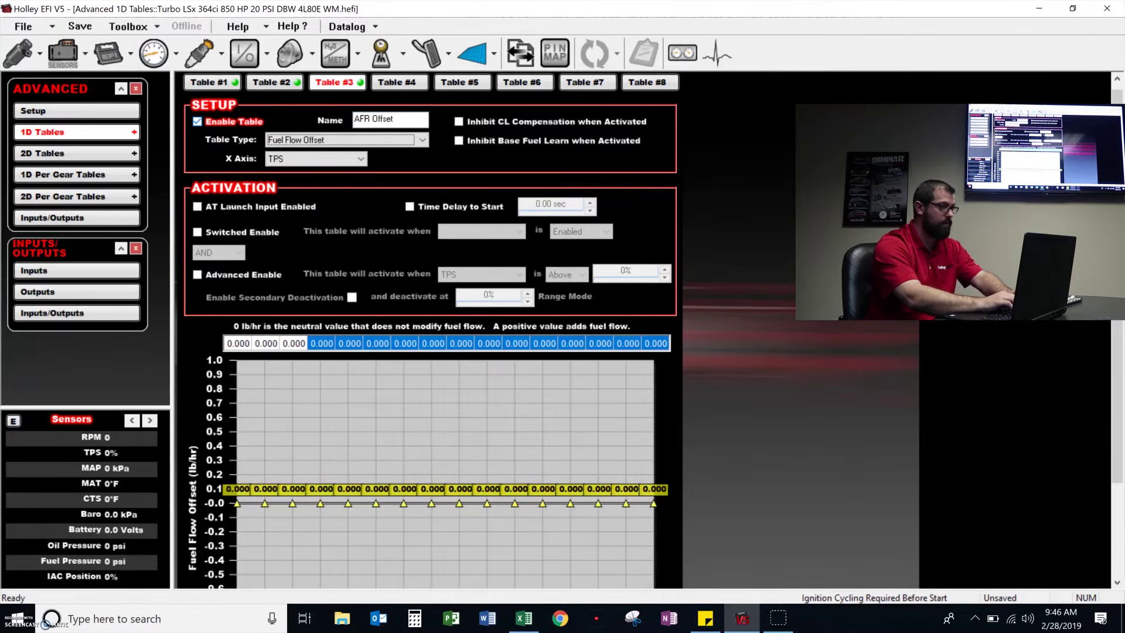
pyautogui.press('Down')
pyautogui.press('Down')
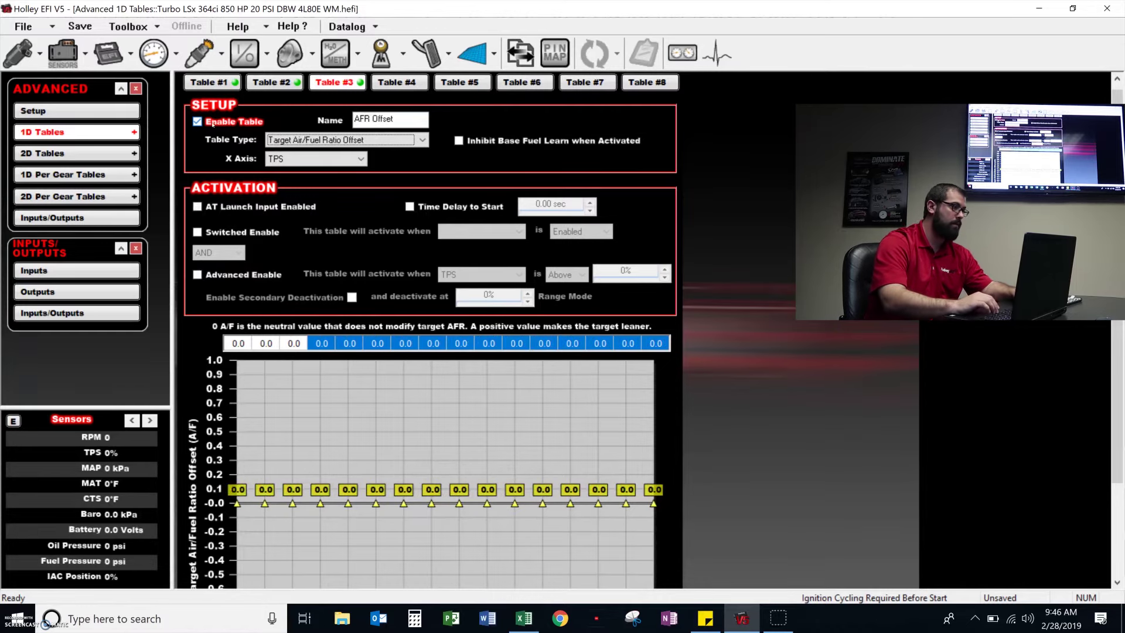
pyautogui.press('Tab')
pyautogui.press('Down')
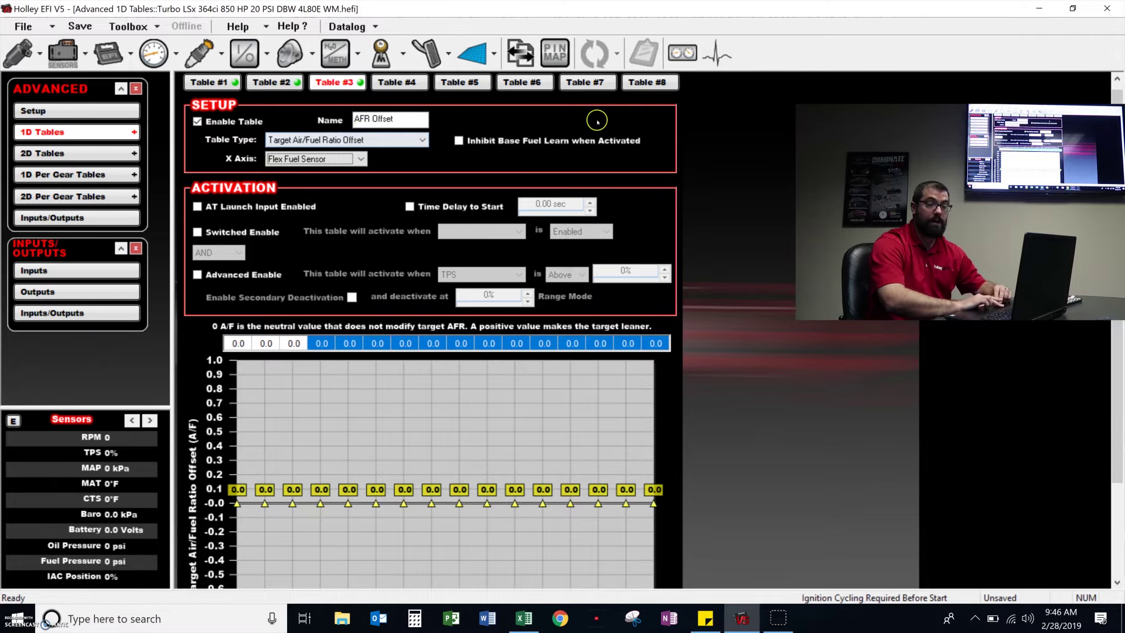
pyautogui.scroll(-1, 586, 119)
# Set the 100% ethanol AFR offset cell to -1.0.
pyautogui.scroll(-1, 706, 437)
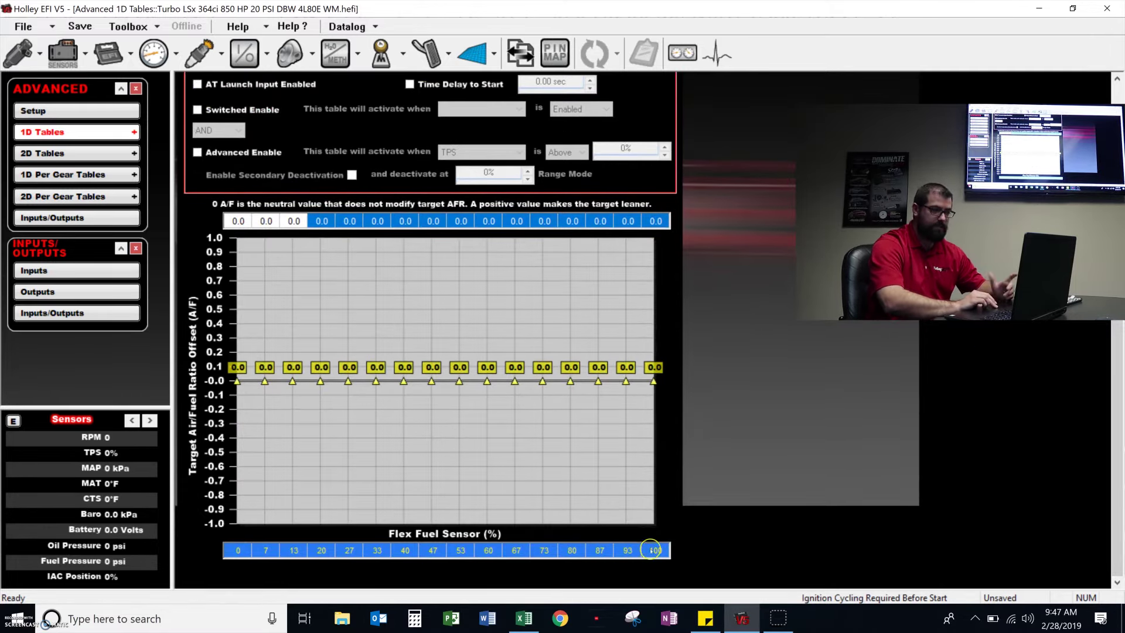
pyautogui.click(432, 221)
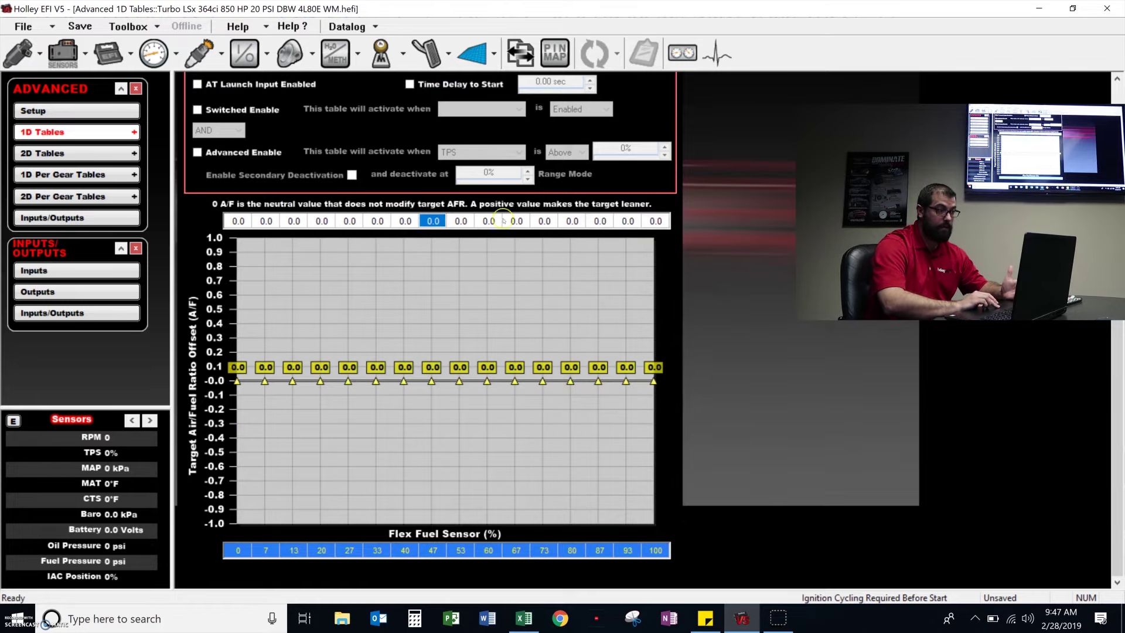
pyautogui.click(654, 221)
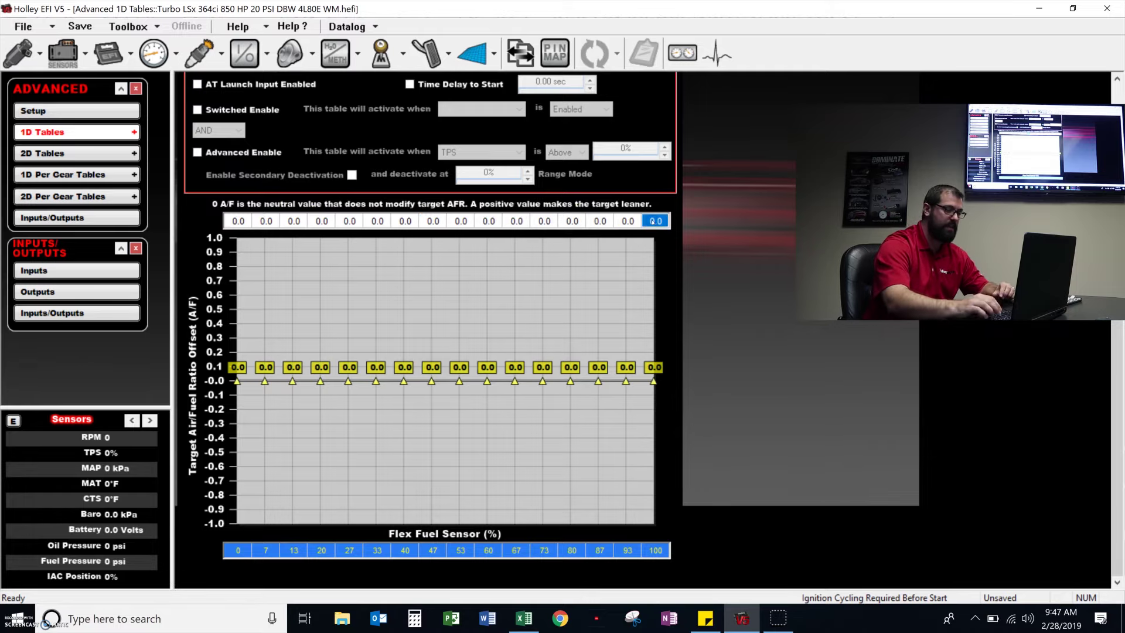
pyautogui.click(654, 221)
pyautogui.write('-1')
pyautogui.press('Return')
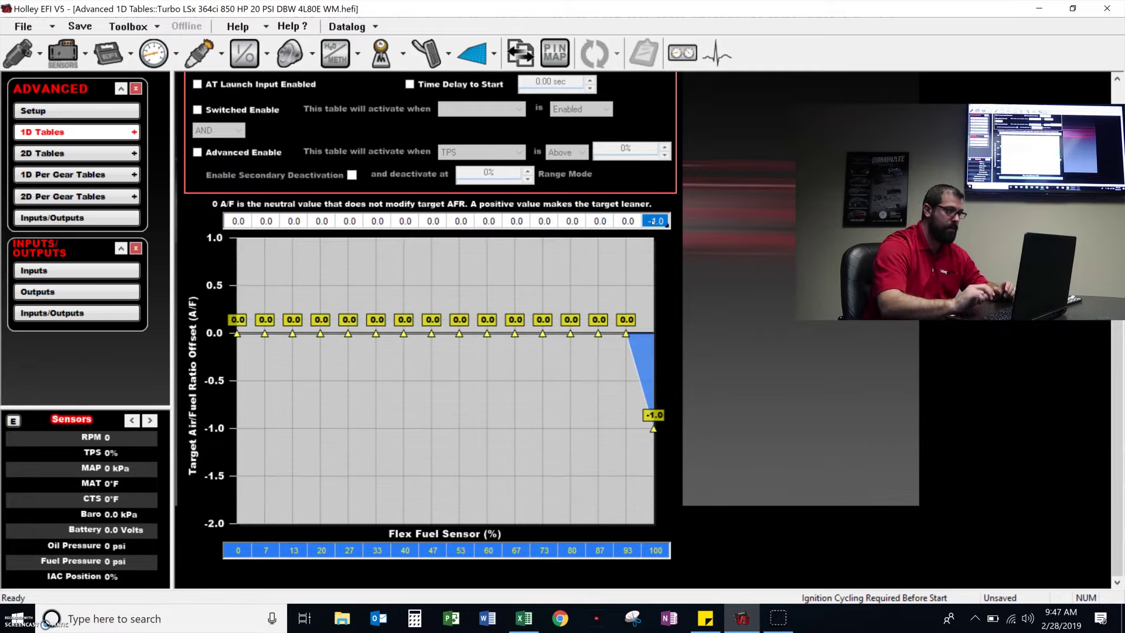
# Fill the 27%–100% cells as an even ramp from 0.0 down to -1.0.
pyautogui.moveTo(348, 221); pyautogui.dragTo(655, 222)
pyautogui.rightClick(656, 222)
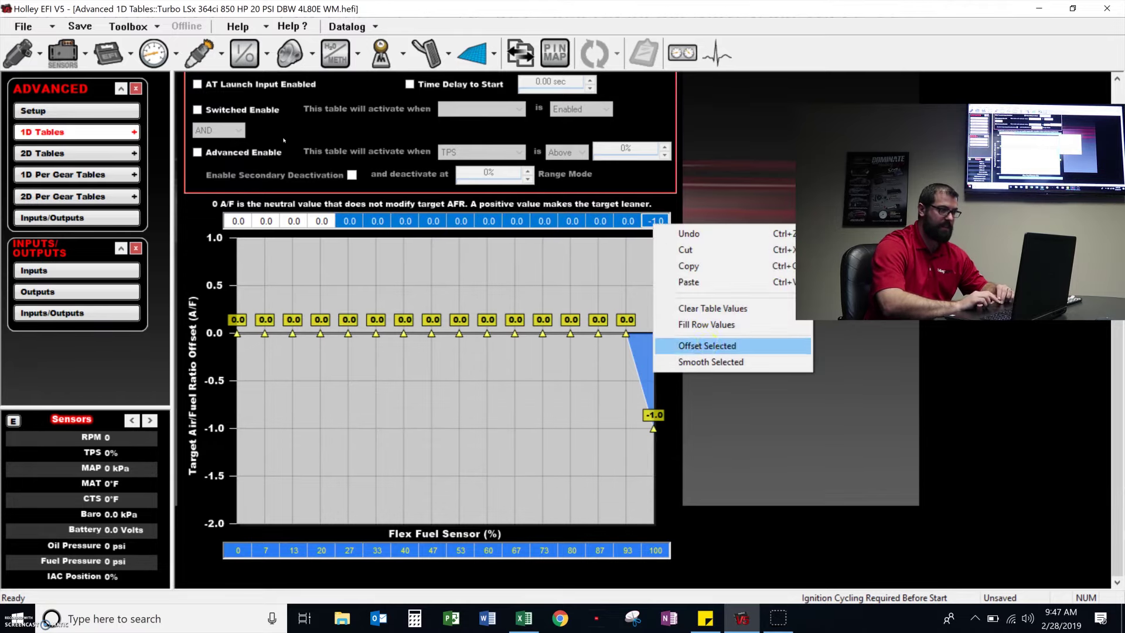
pyautogui.click(707, 346)
pyautogui.click(629, 348)
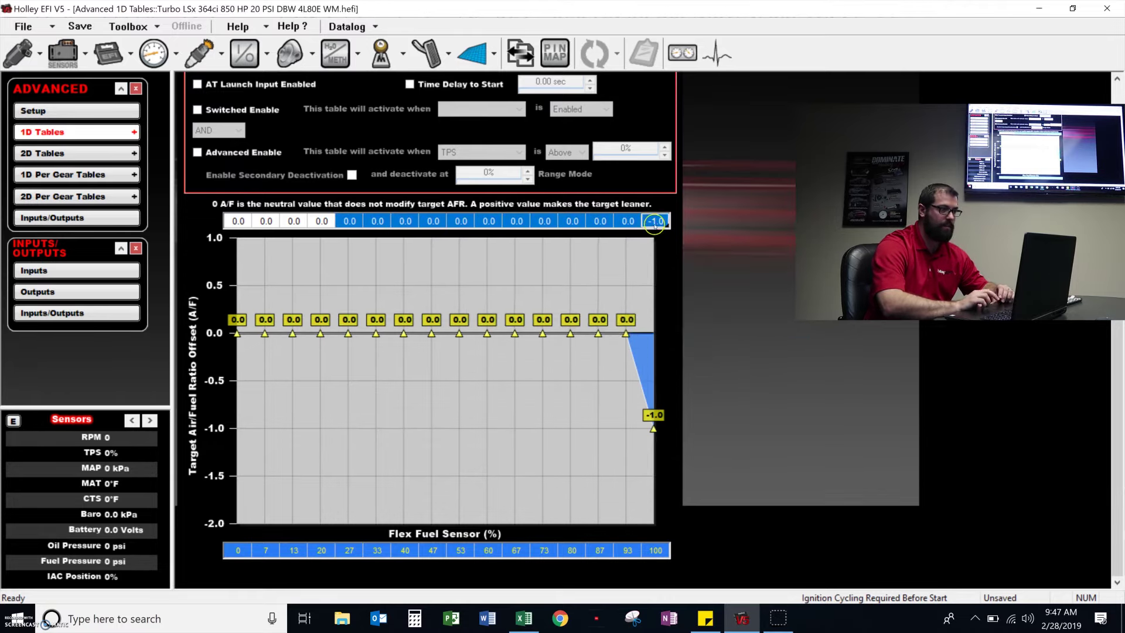
pyautogui.rightClick(654, 223)
pyautogui.click(686, 322)
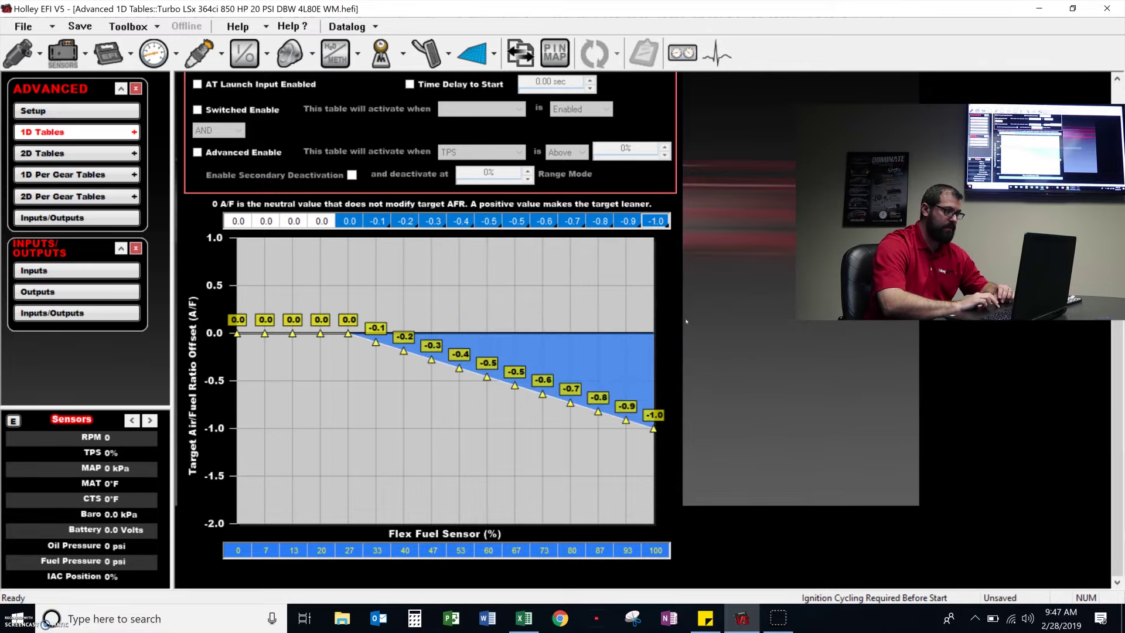
pyautogui.click(371, 327)
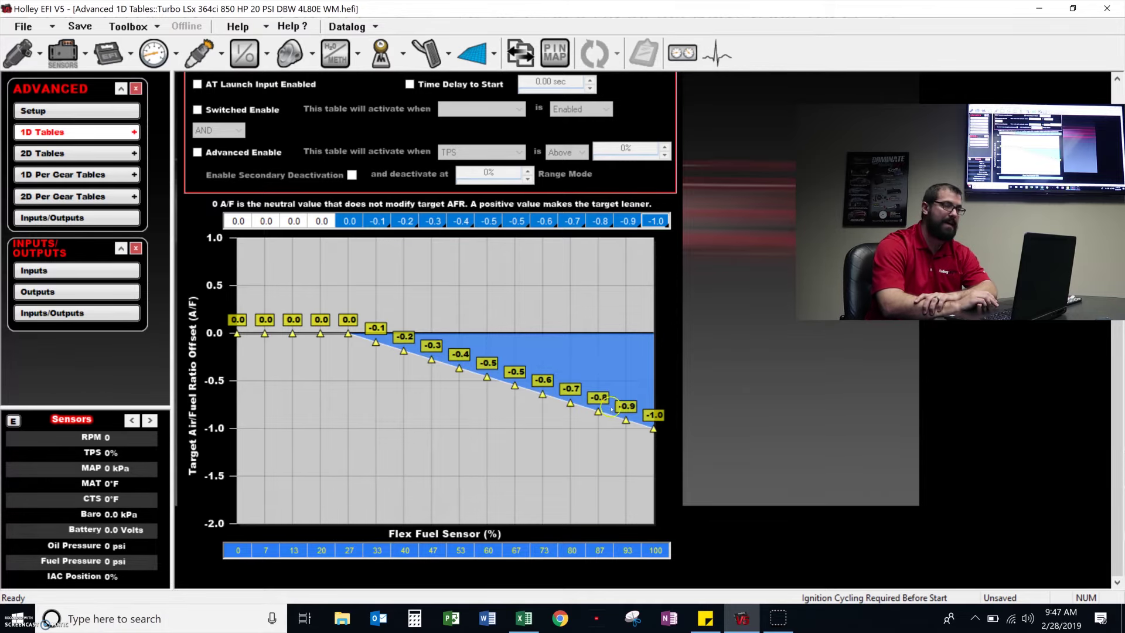
# Enable 2D Table #1 'afr offset' as Target Air/Fuel Ratio Offset with Flex Fuel Sensor X axis.
pyautogui.click(76, 153)
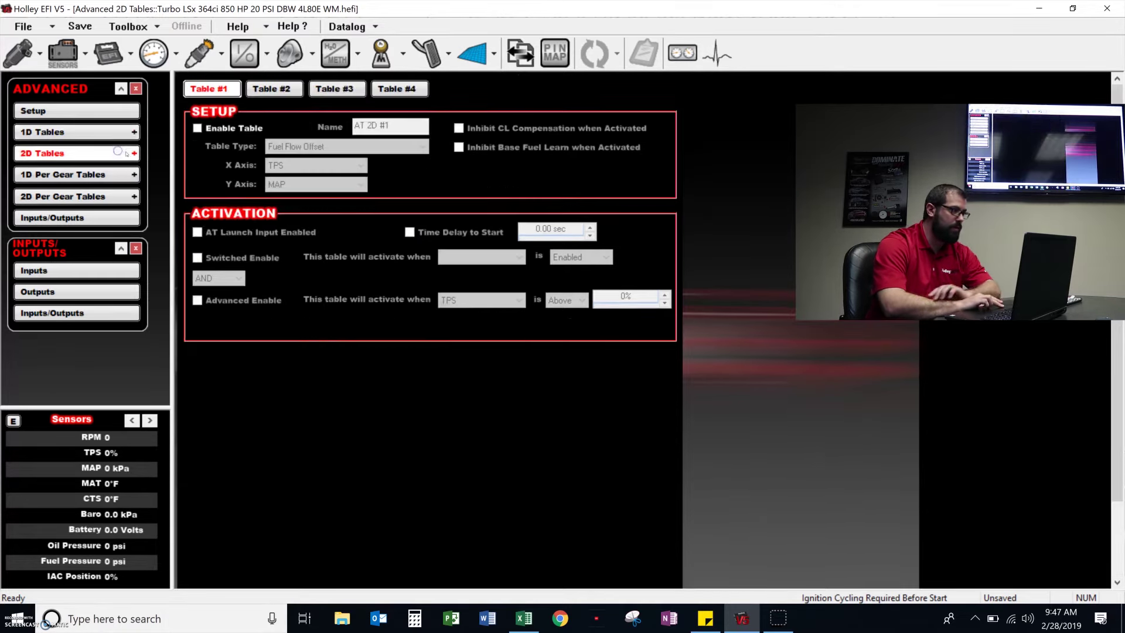
pyautogui.click(245, 126)
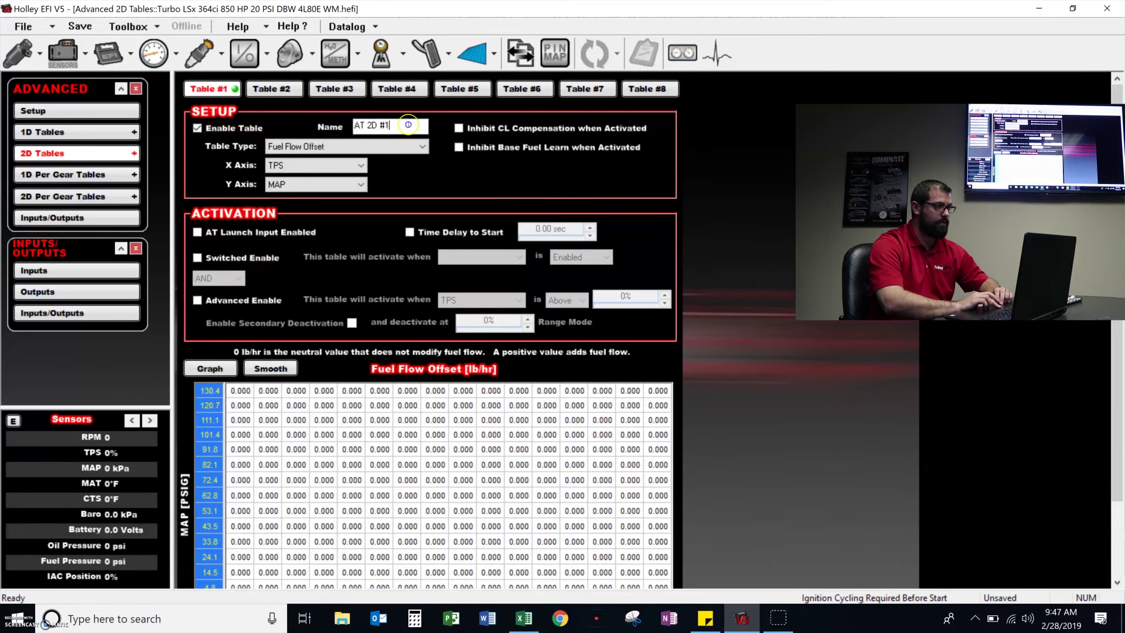
pyautogui.write('at')
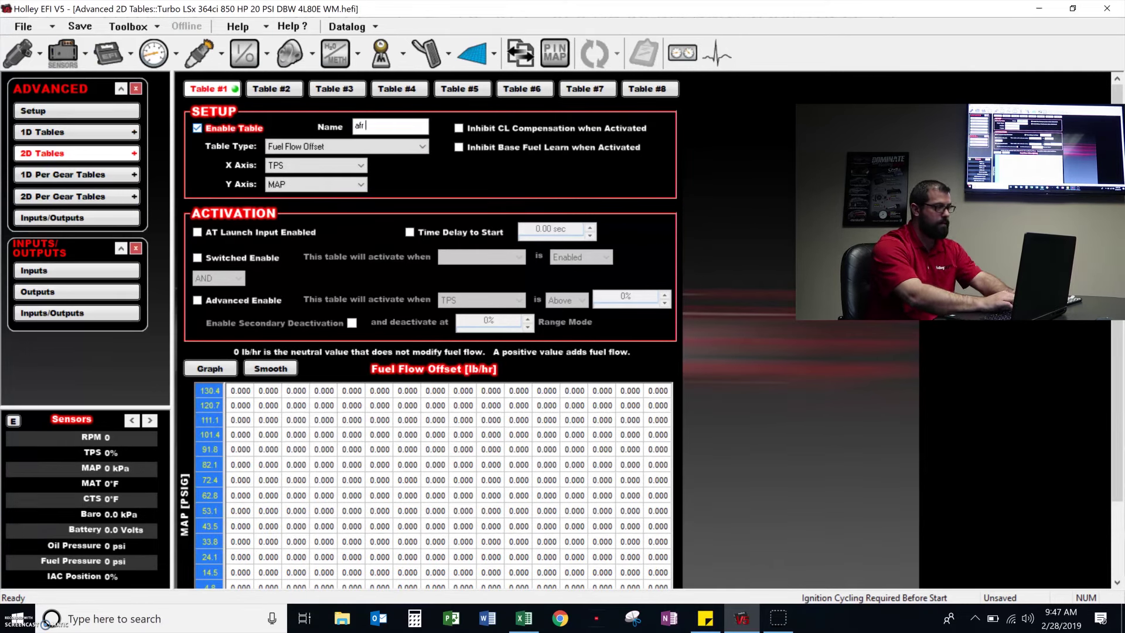
pyautogui.write('r offset')
pyautogui.press('Tab')
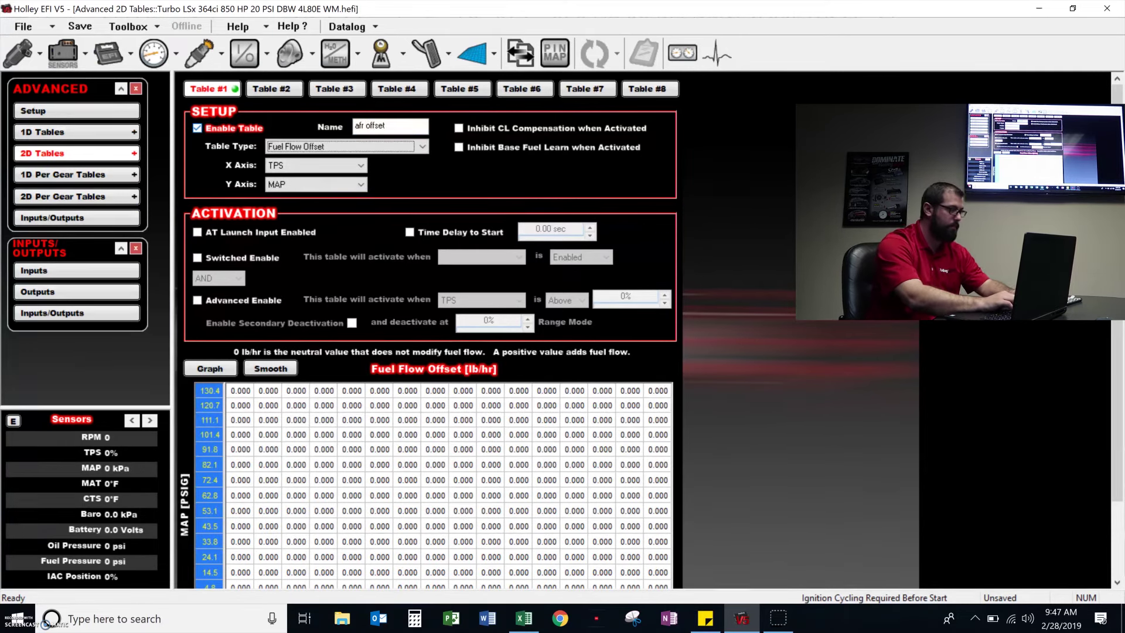
pyautogui.press('Down')
pyautogui.press('Down')
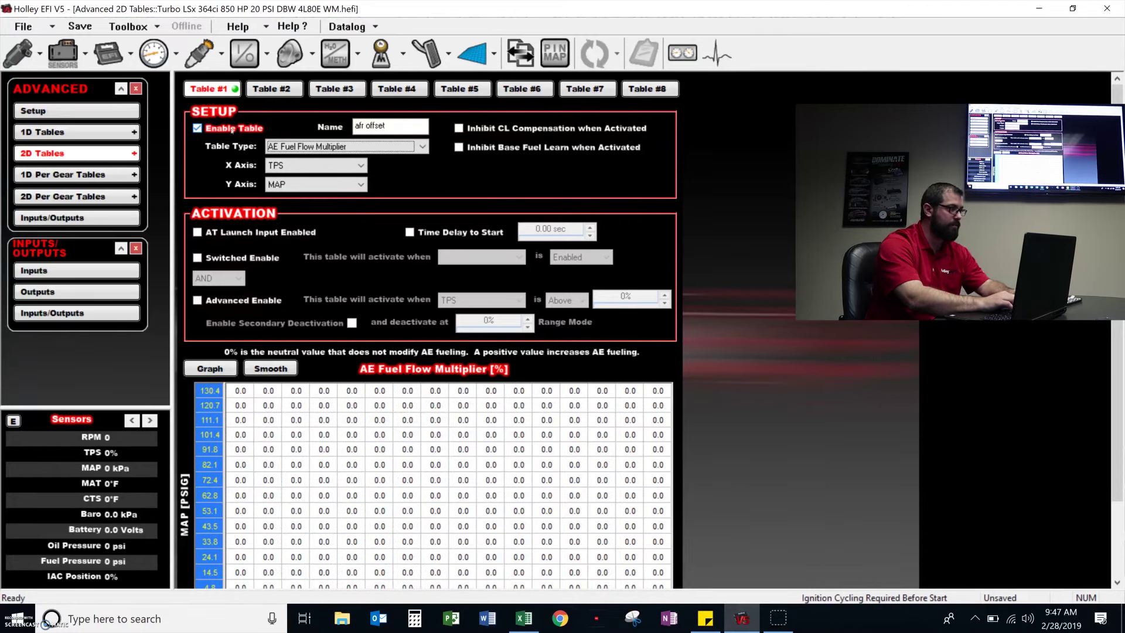
pyautogui.press('Up')
pyautogui.press('Up')
pyautogui.press('Up')
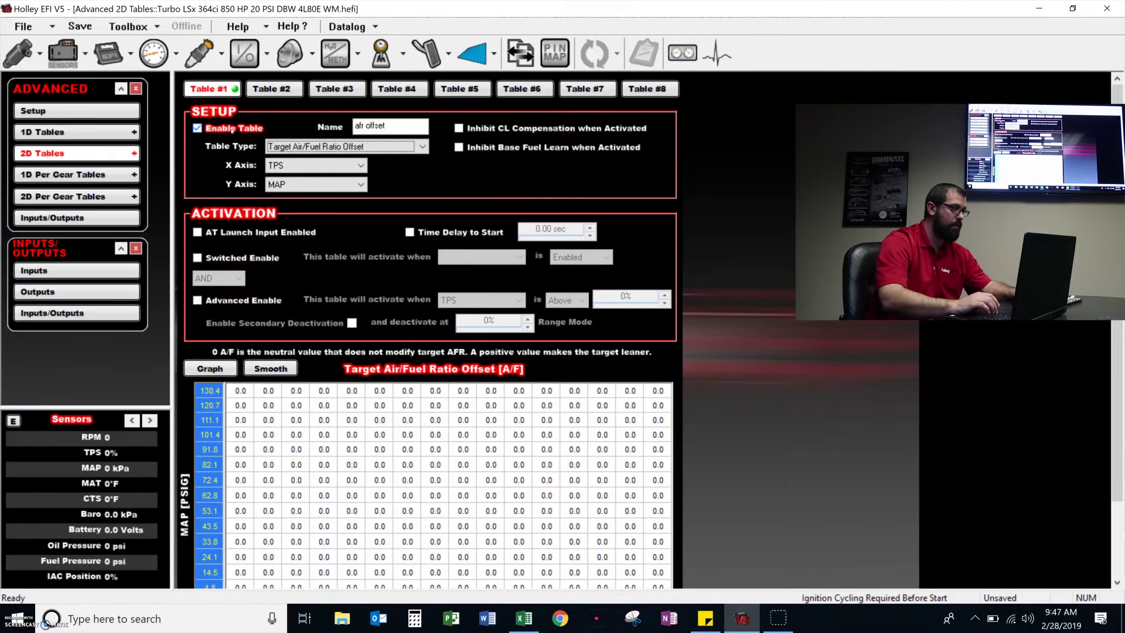
pyautogui.press('Tab')
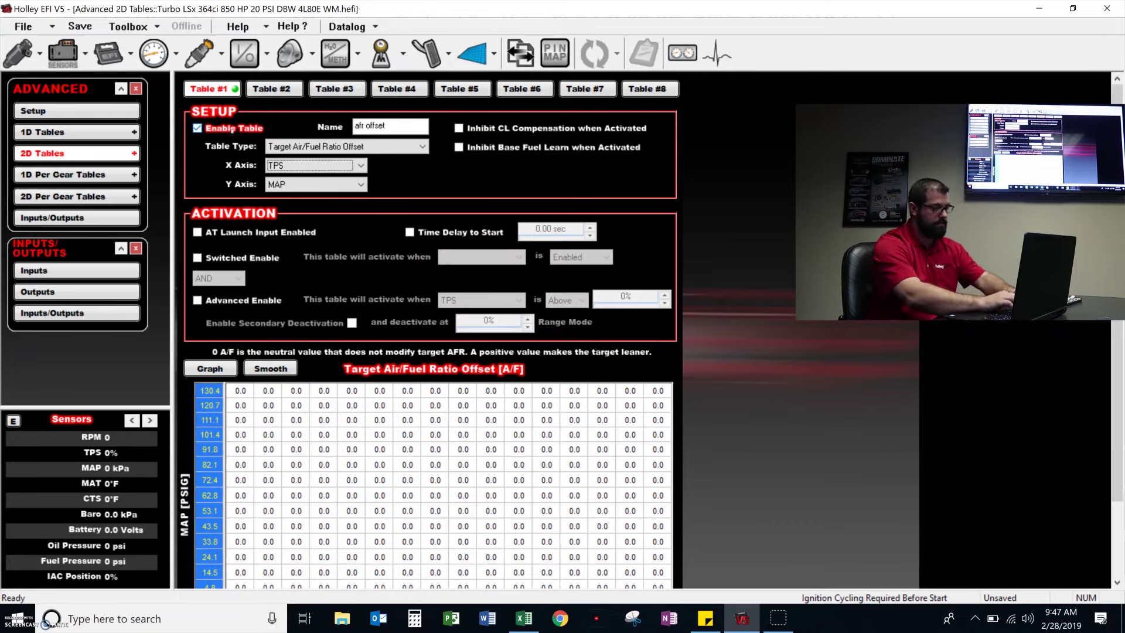
pyautogui.press('Down')
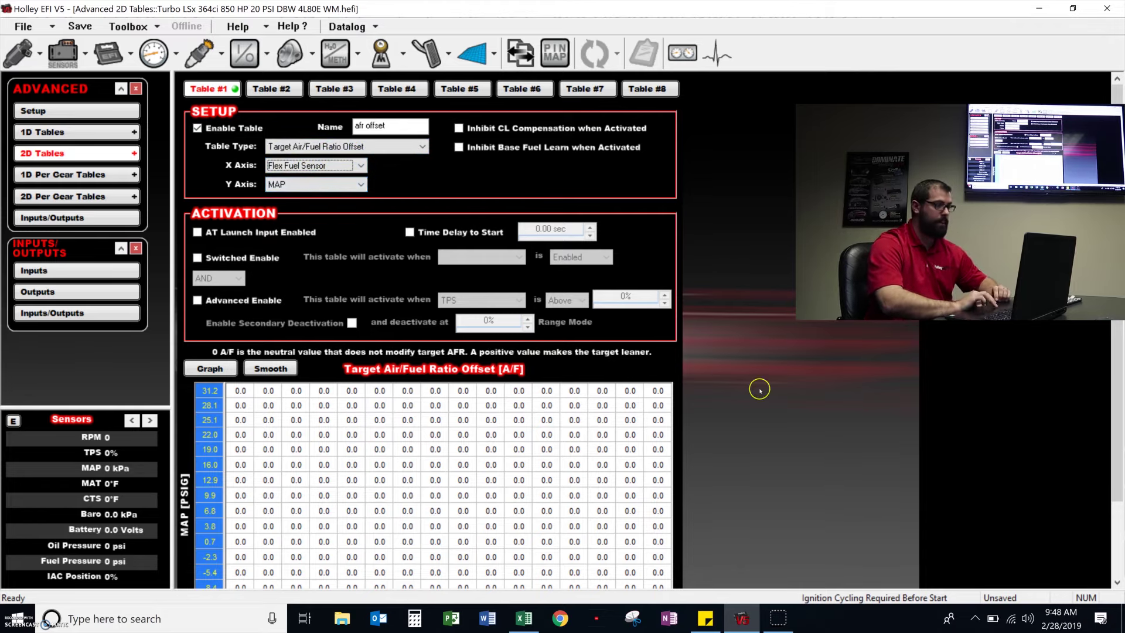
pyautogui.scroll(-3, 758, 389)
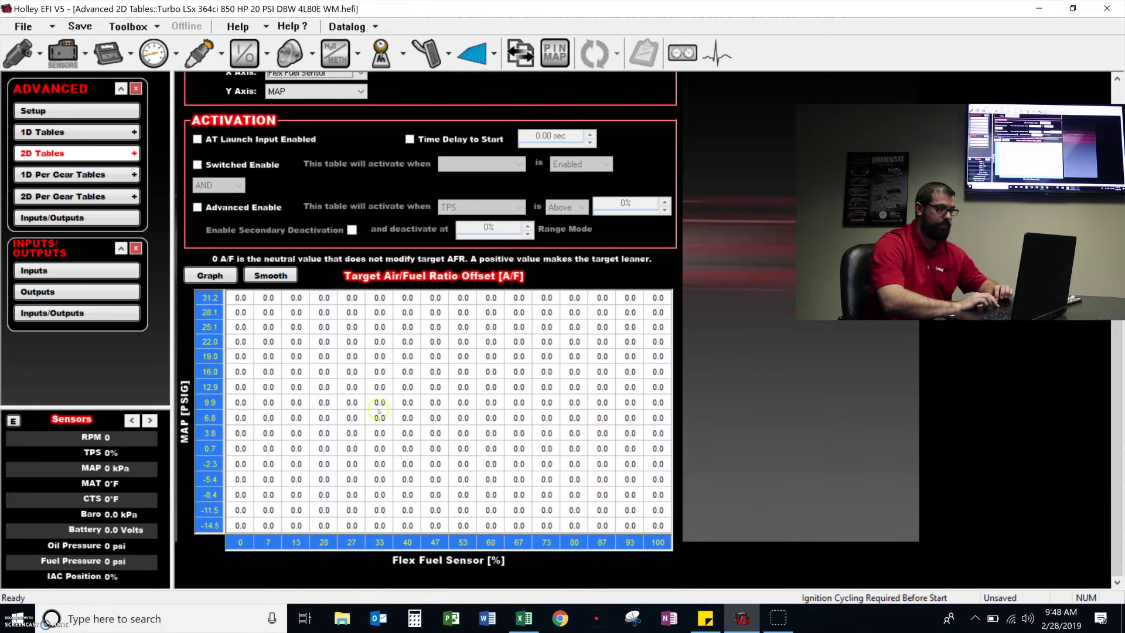
# Set the 31.2 psi row to -2.0 for 27–100% ethanol and taper each column to 0.0.
pyautogui.moveTo(666, 302); pyautogui.dragTo(352, 298)
pyautogui.write('-')
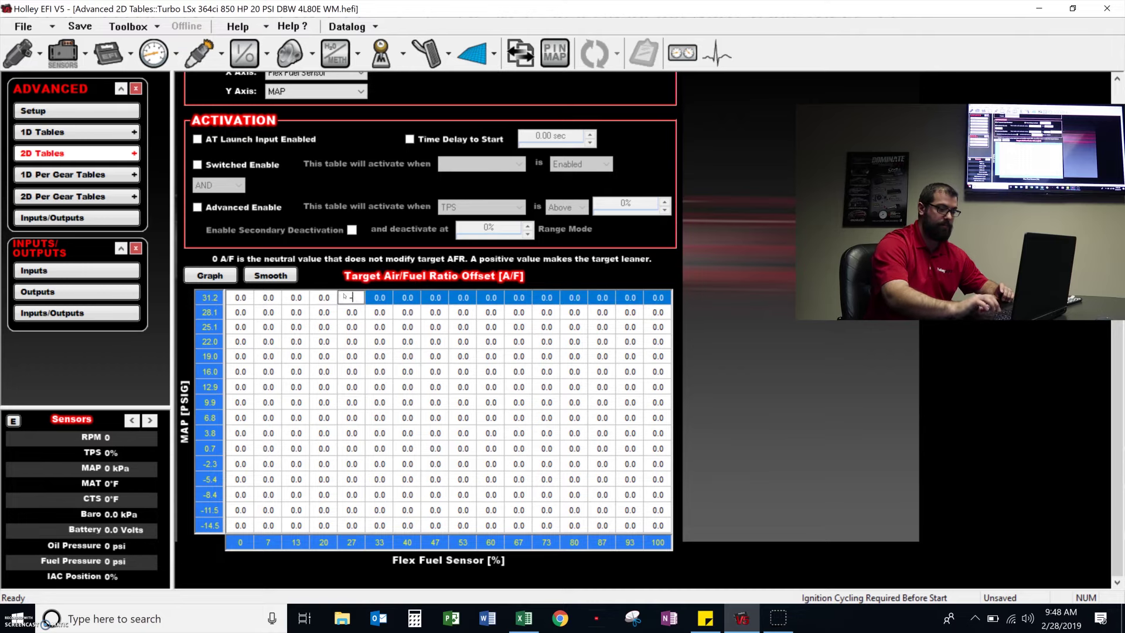
pyautogui.write('2')
pyautogui.press('Return')
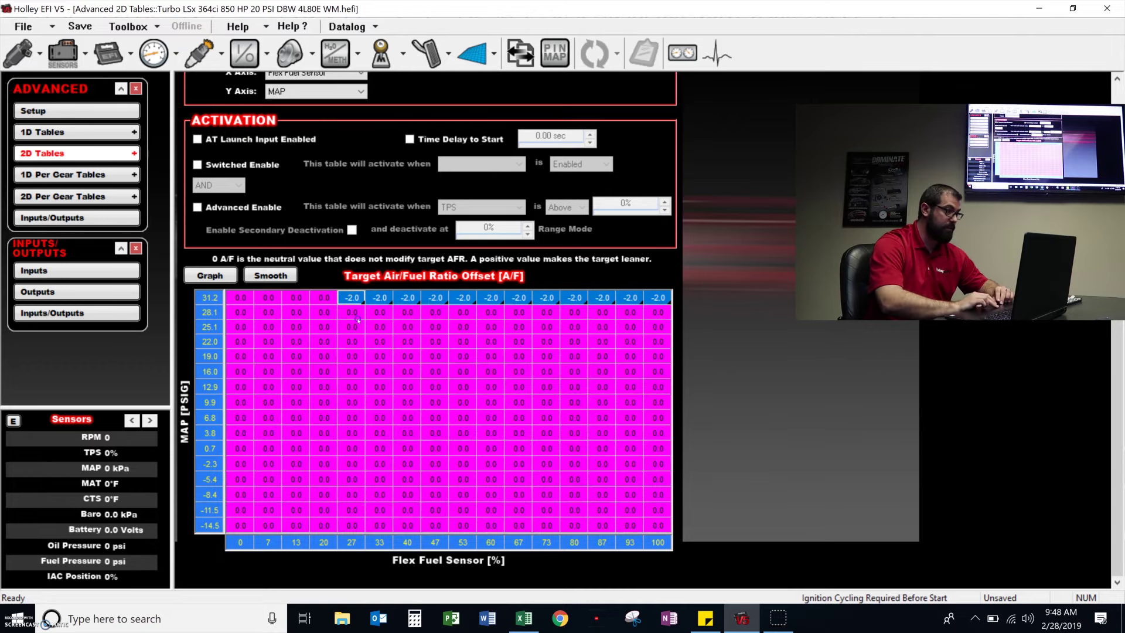
pyautogui.moveTo(358, 317); pyautogui.dragTo(658, 402)
pyautogui.rightClick(664, 400)
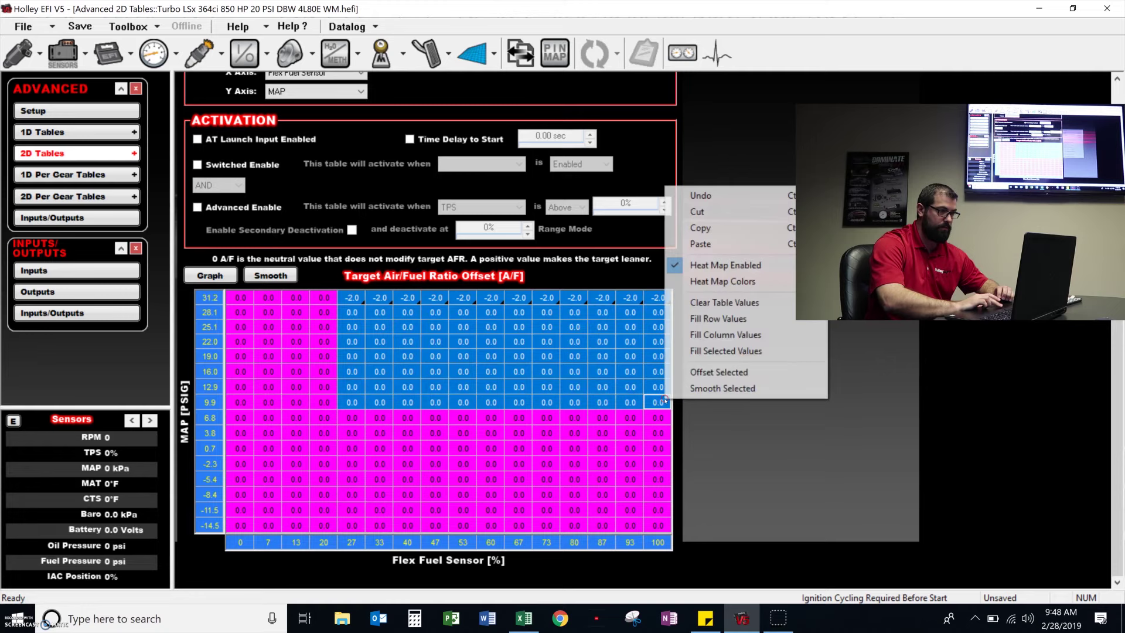
pyautogui.click(750, 335)
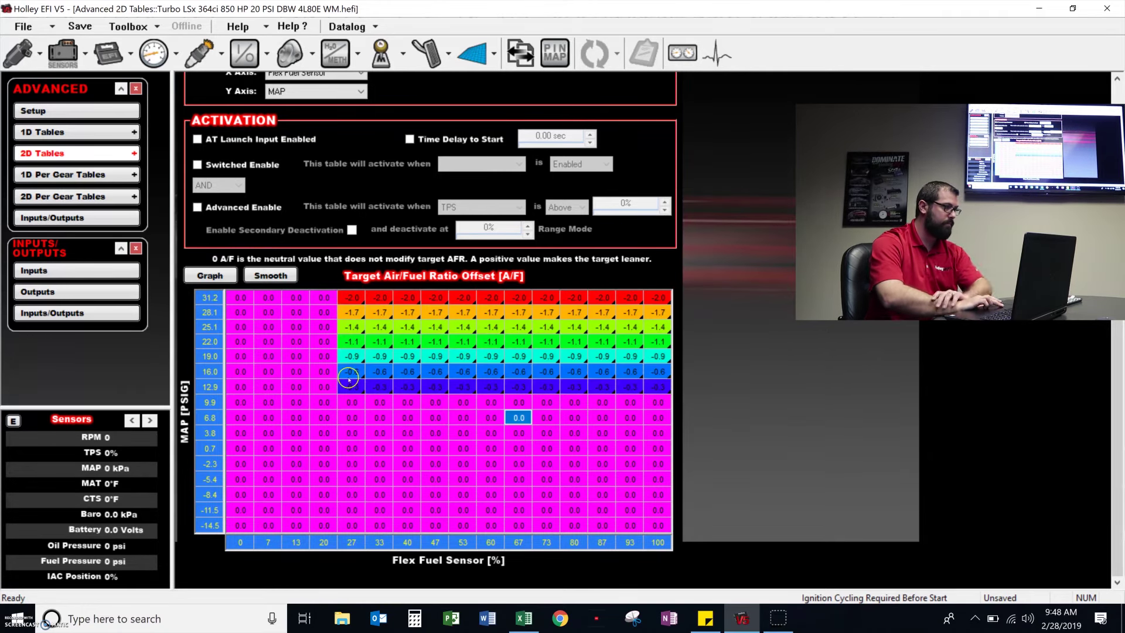
# Fill the 0–27% ethanol columns with row ramps from 0.0 to the 27% values.
pyautogui.moveTo(350, 297); pyautogui.dragTo(249, 387)
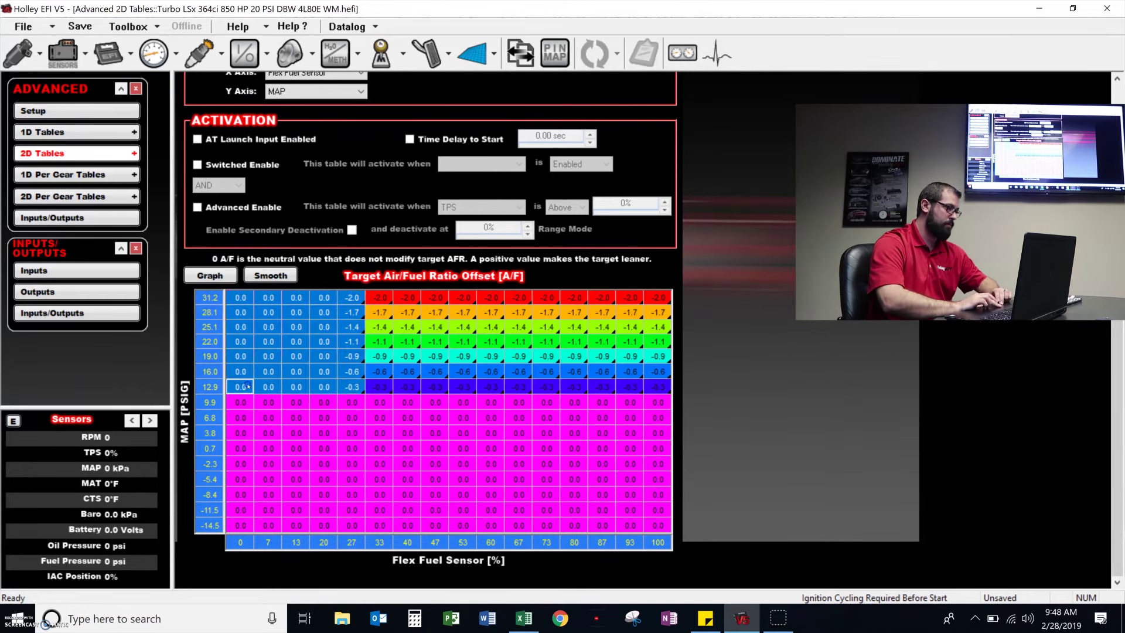
pyautogui.rightClick(249, 391)
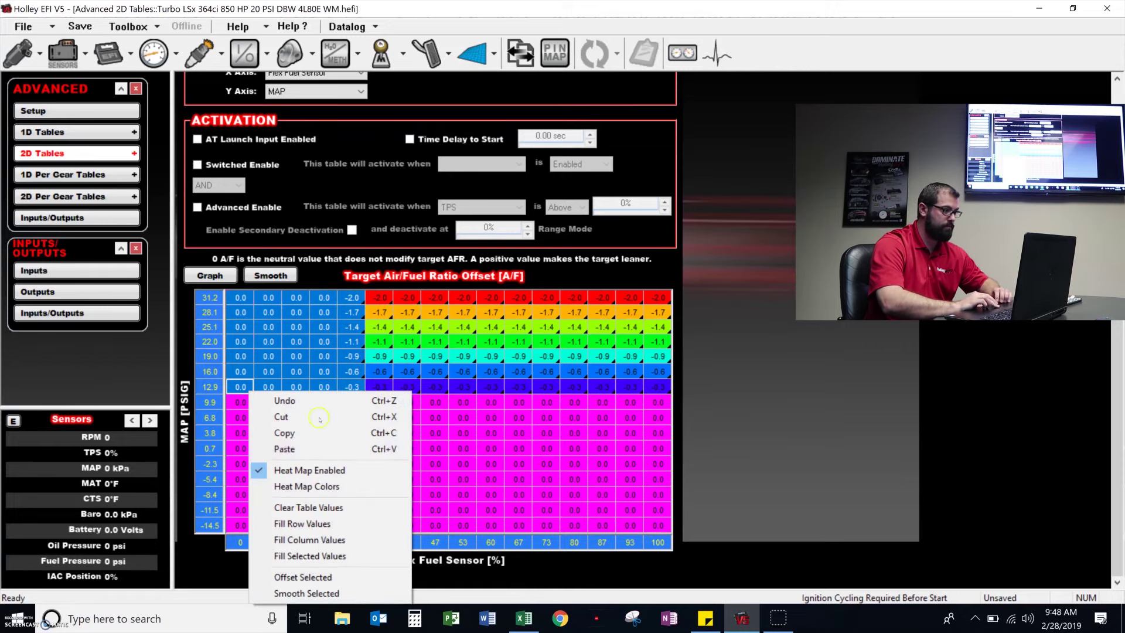
pyautogui.click(354, 523)
pyautogui.scroll(2, 354, 515)
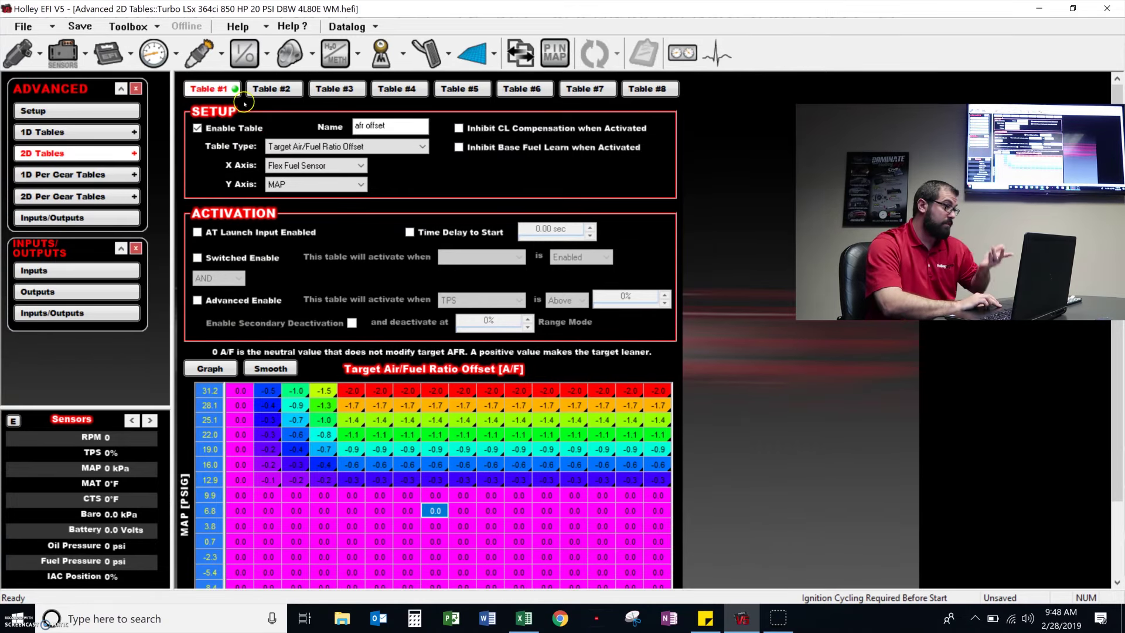
pyautogui.click(272, 89)
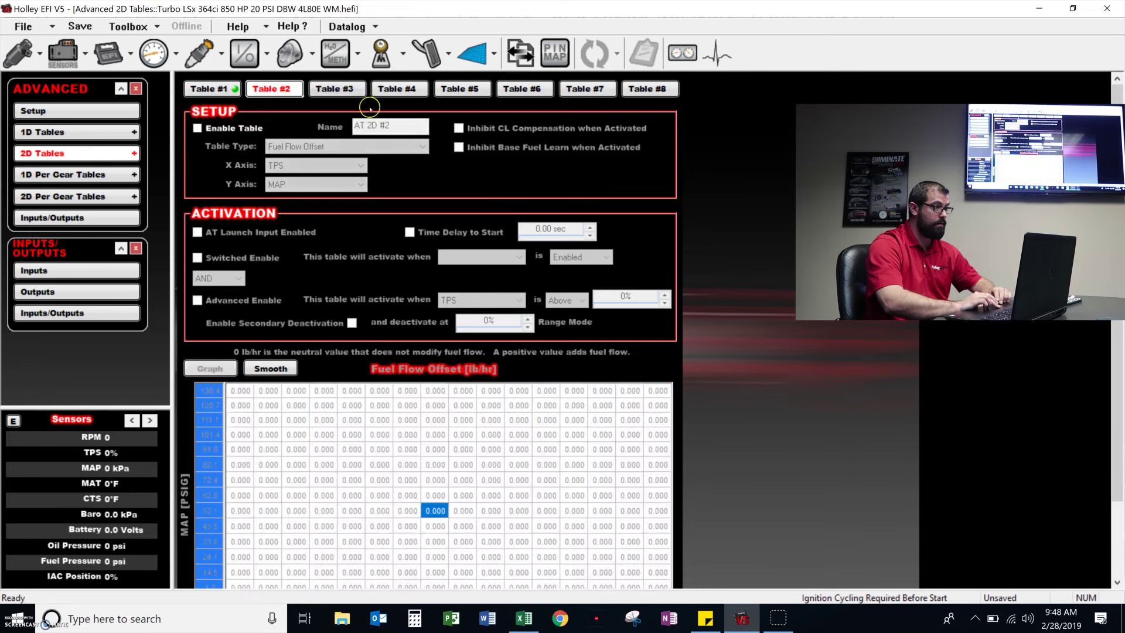
# Enable 2D Table #2, name it 'timing offset', and set type Timing Offset with Flex Fuel Sensor X axis.
pyautogui.click(250, 133)
pyautogui.press('Tab')
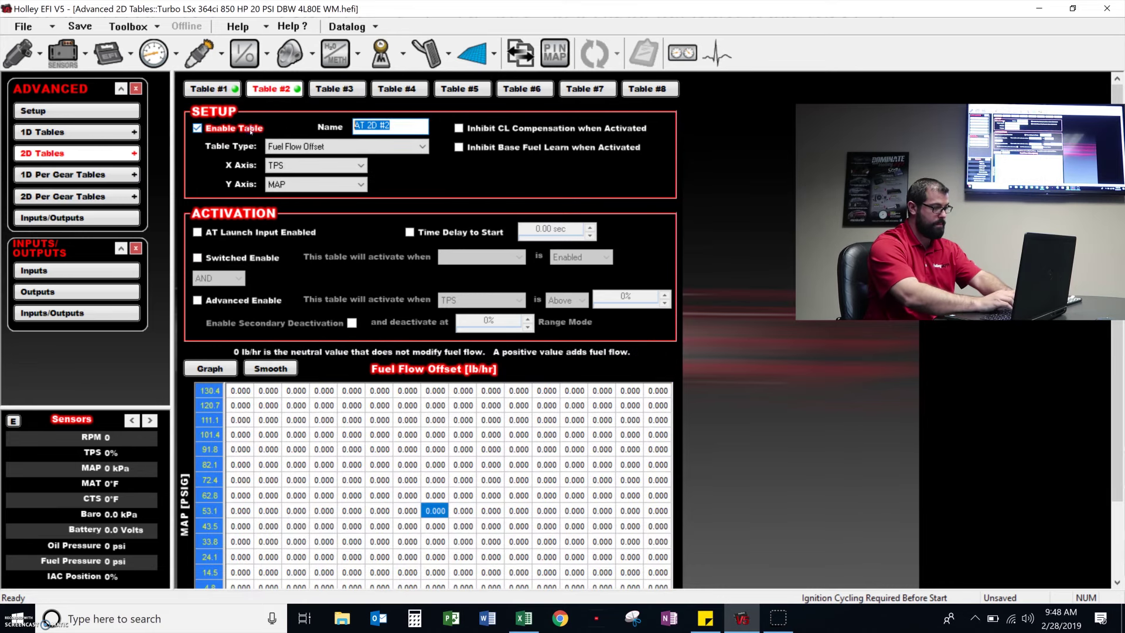
pyautogui.write('timing offset')
pyautogui.press('Tab')
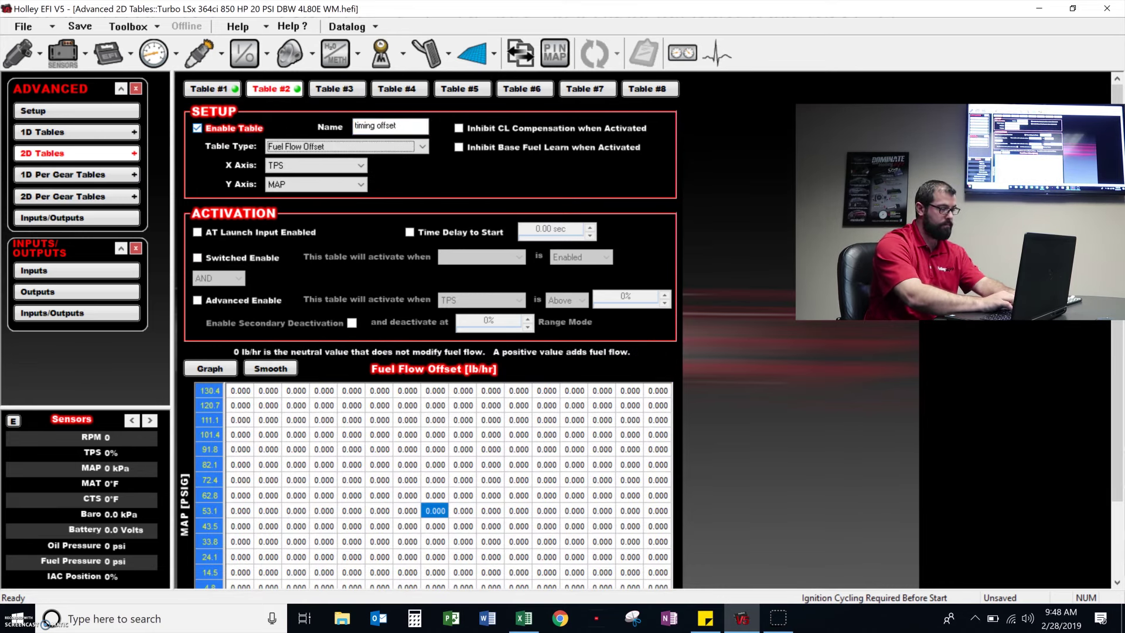
pyautogui.press('t')
pyautogui.press('Tab')
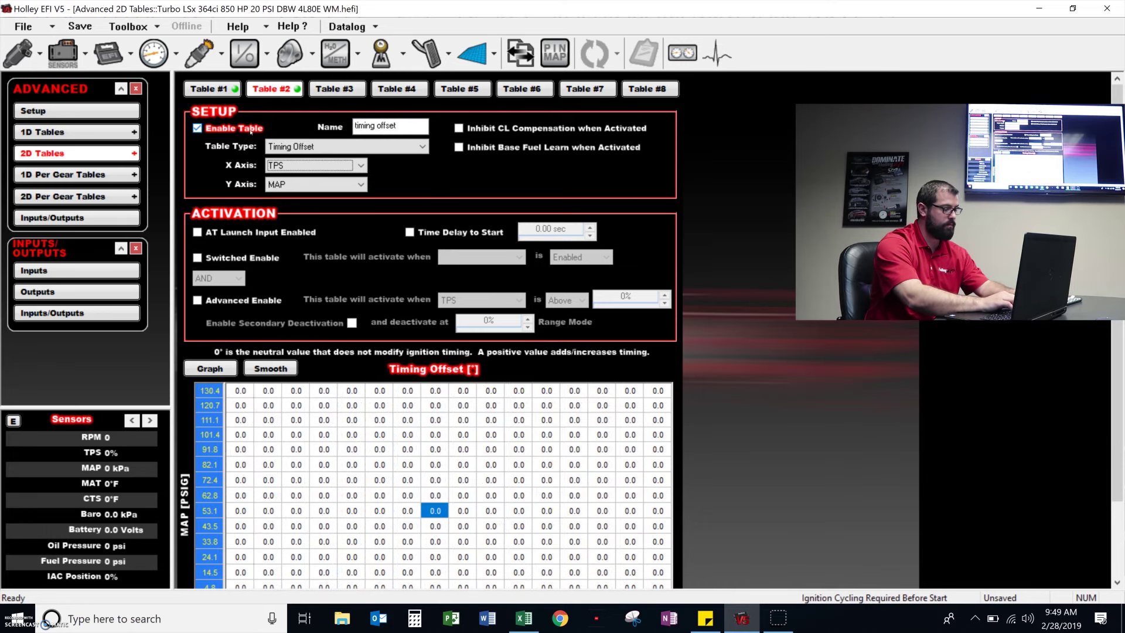
pyautogui.press('f')
pyautogui.press('Tab')
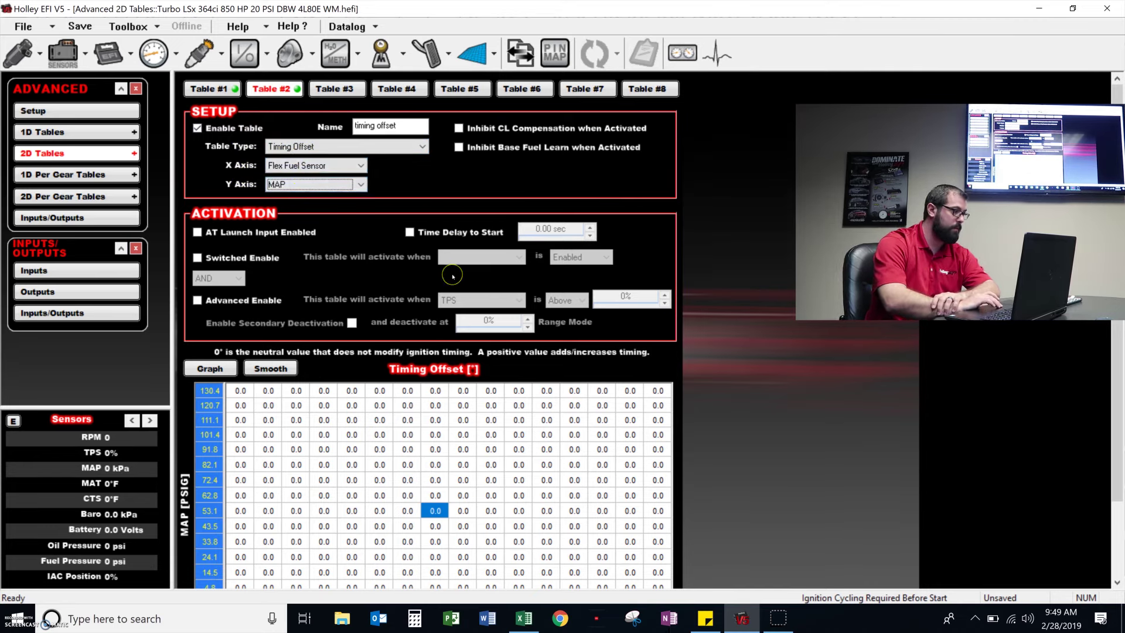
pyautogui.scroll(-3, 452, 276)
pyautogui.moveTo(420, 303); pyautogui.dragTo(690, 408)
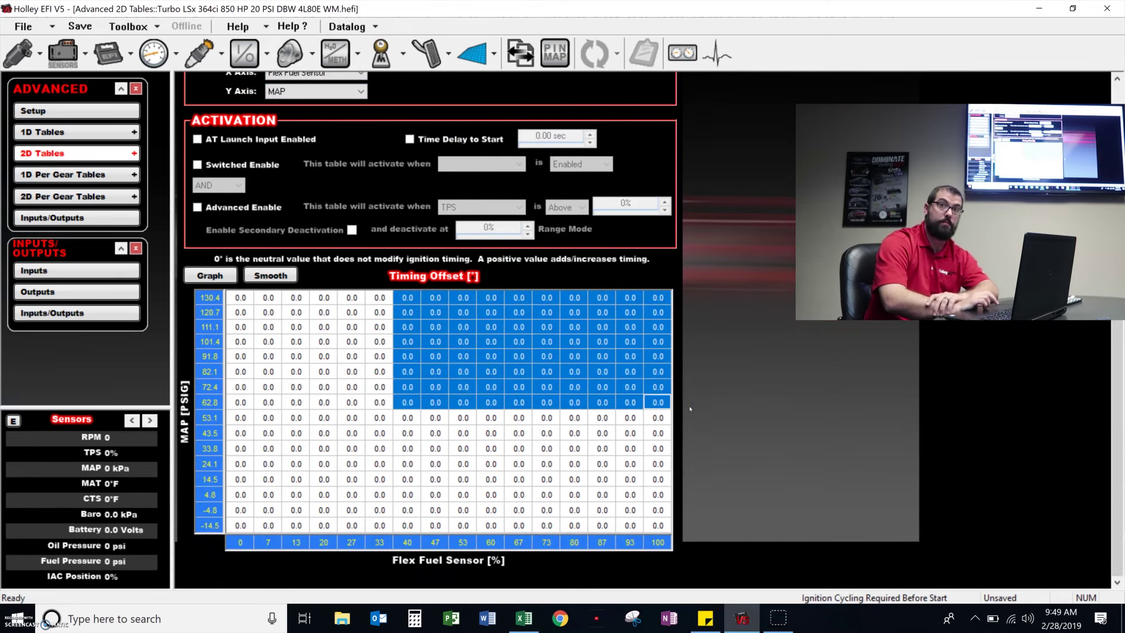